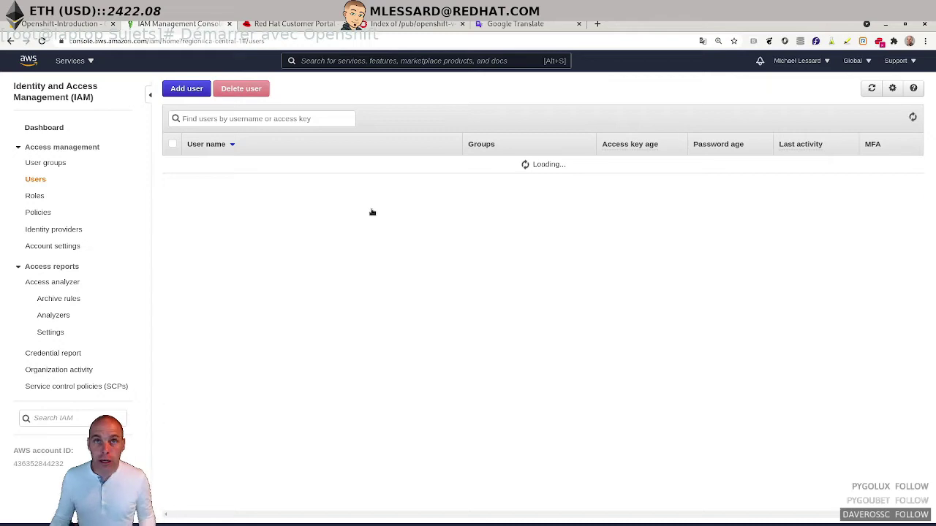
# Open the presenter's own IAM user from the users list and examine the access keys in its security credentials
pyautogui.scroll(-10, 371, 212)
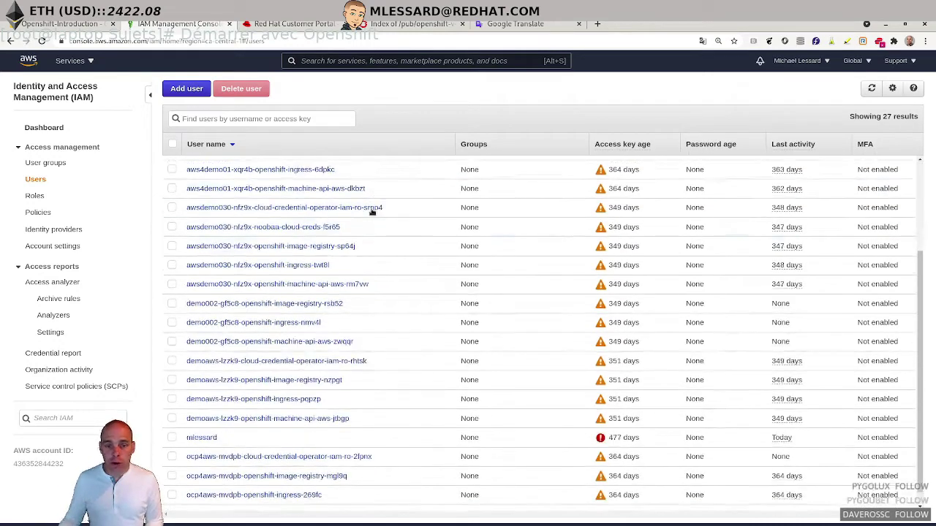
pyautogui.click(201, 426)
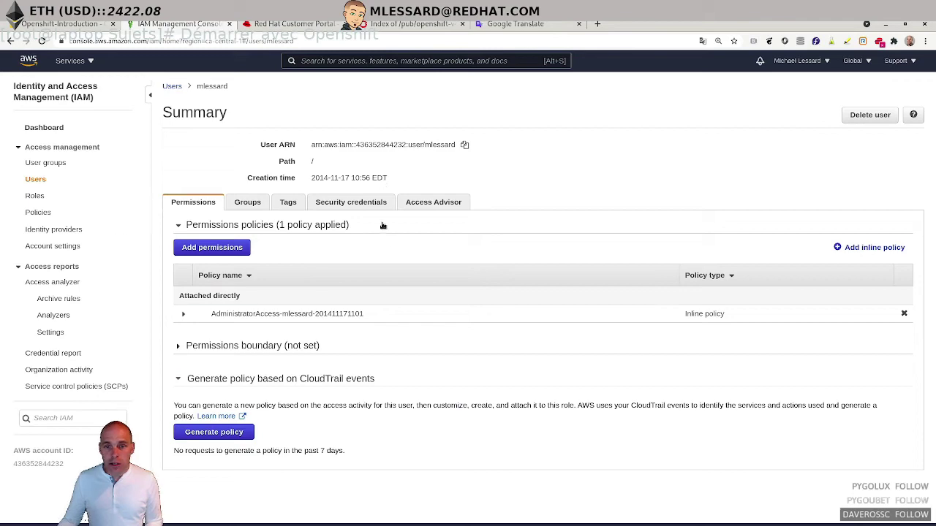
pyautogui.click(364, 208)
pyautogui.scroll(-3, 332, 441)
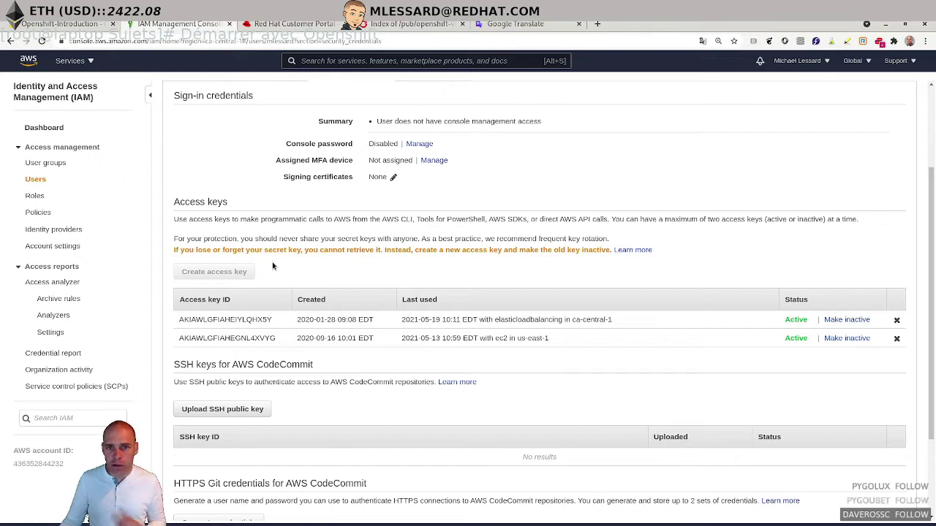
pyautogui.scroll(3, 272, 266)
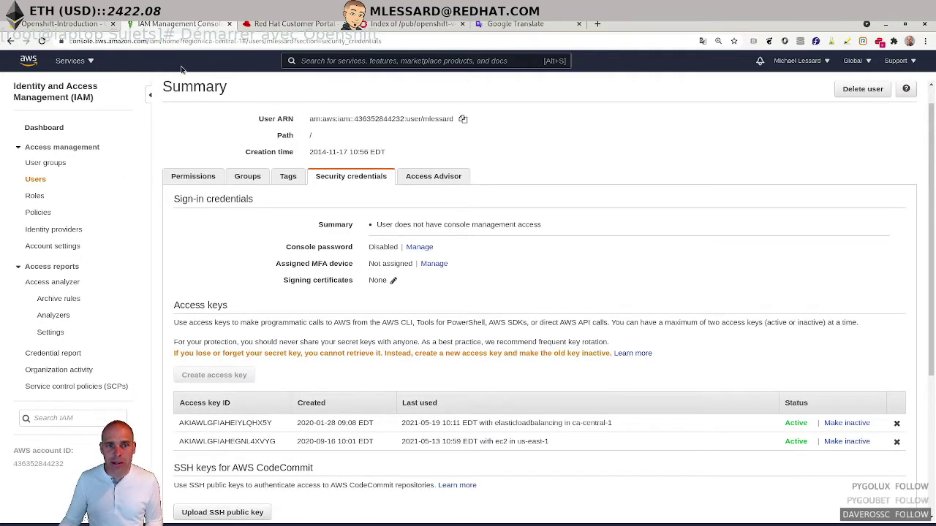
# Check the OpenShift prerequisites slide, then view the list of AWS regions in the IAM console
pyautogui.click(95, 24)
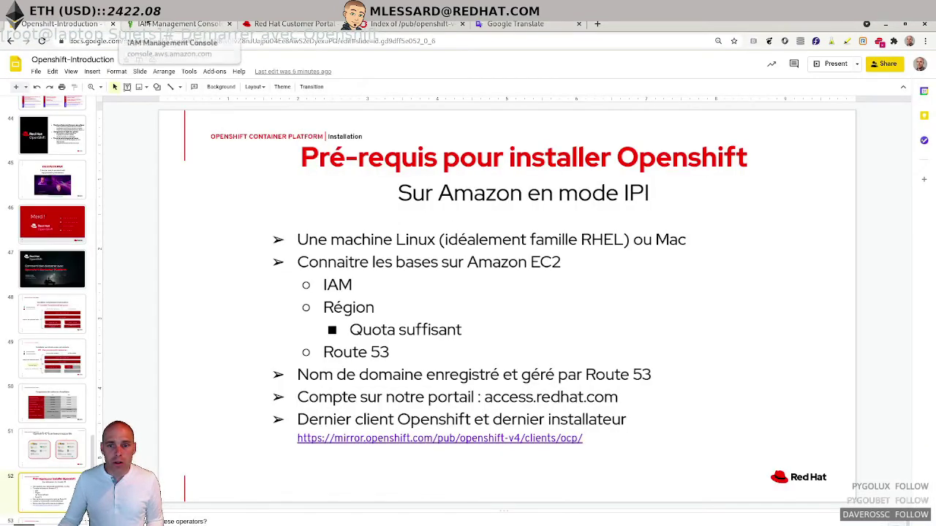
pyautogui.click(147, 23)
pyautogui.click(852, 61)
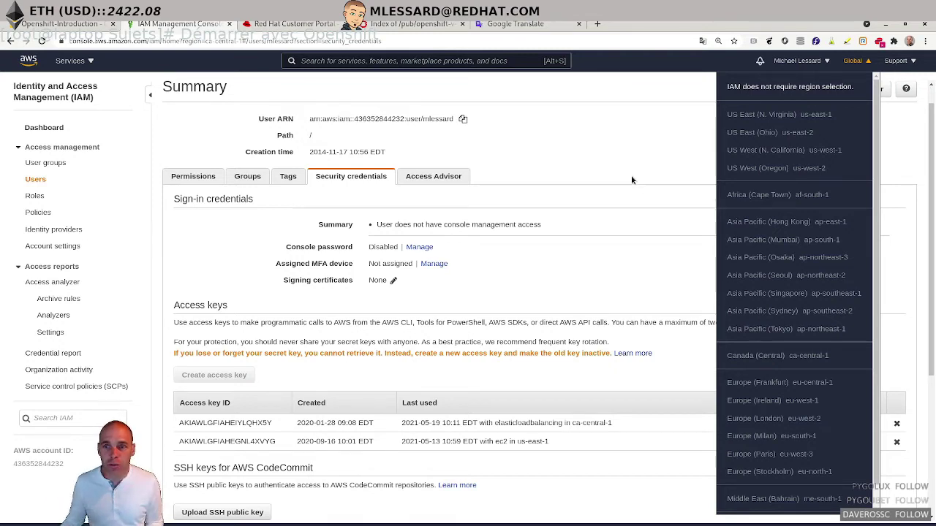
pyautogui.click(572, 192)
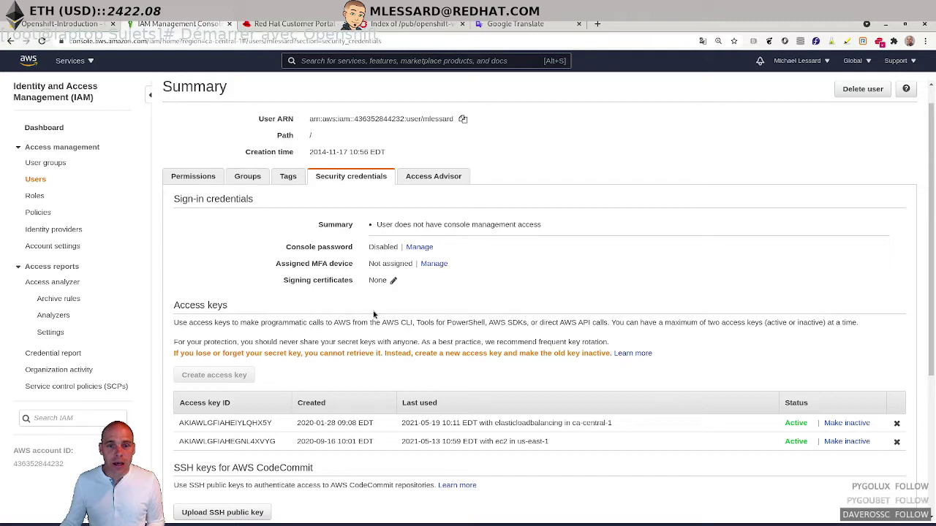
# Open Route 53 in the AWS console and examine the name server values in the first hosted zone's NS record
pyautogui.click(65, 23)
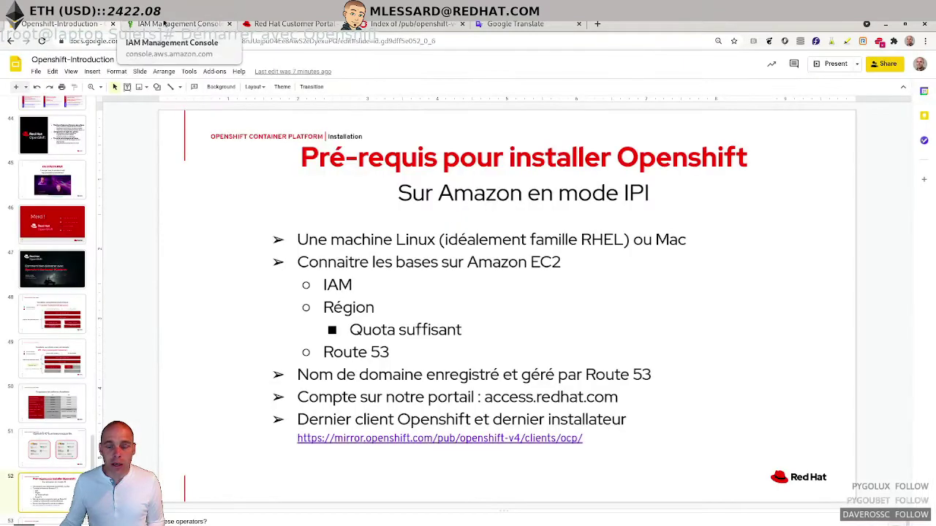
pyautogui.click(173, 24)
pyautogui.click(29, 61)
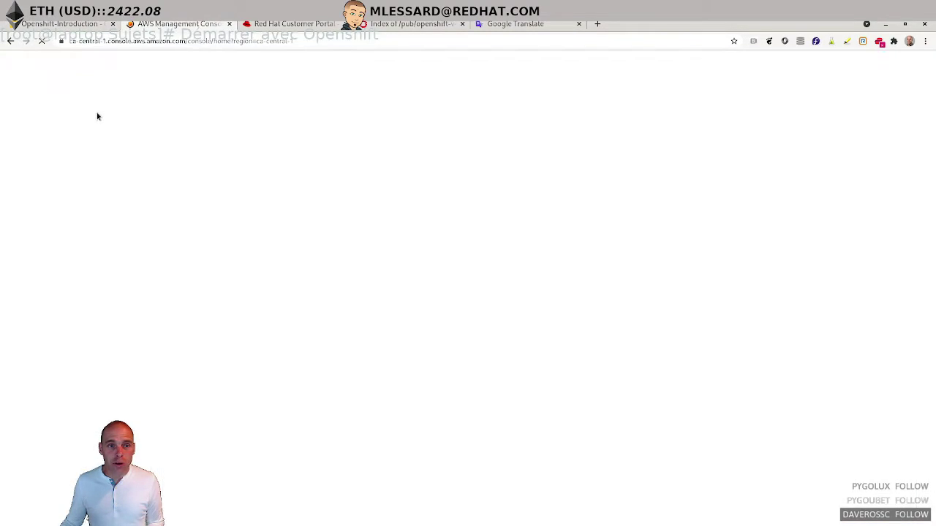
pyautogui.click(132, 213)
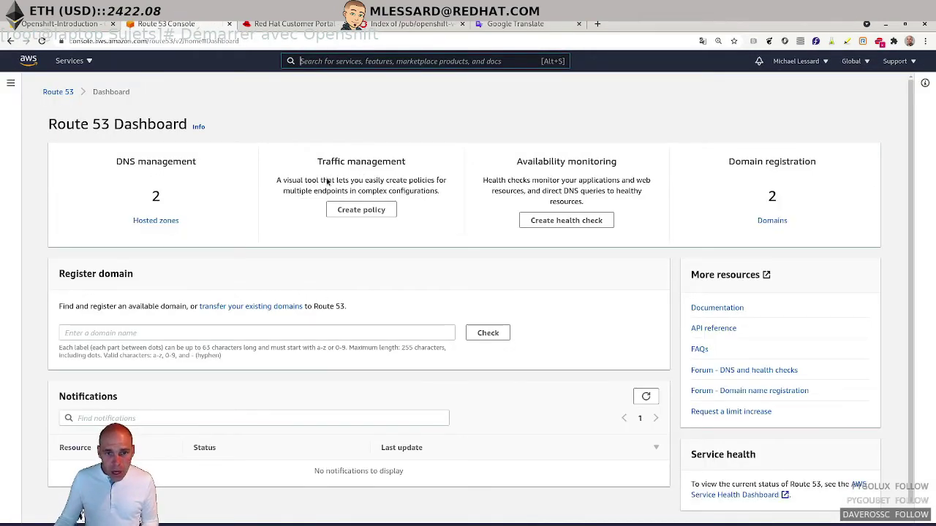
pyautogui.click(159, 221)
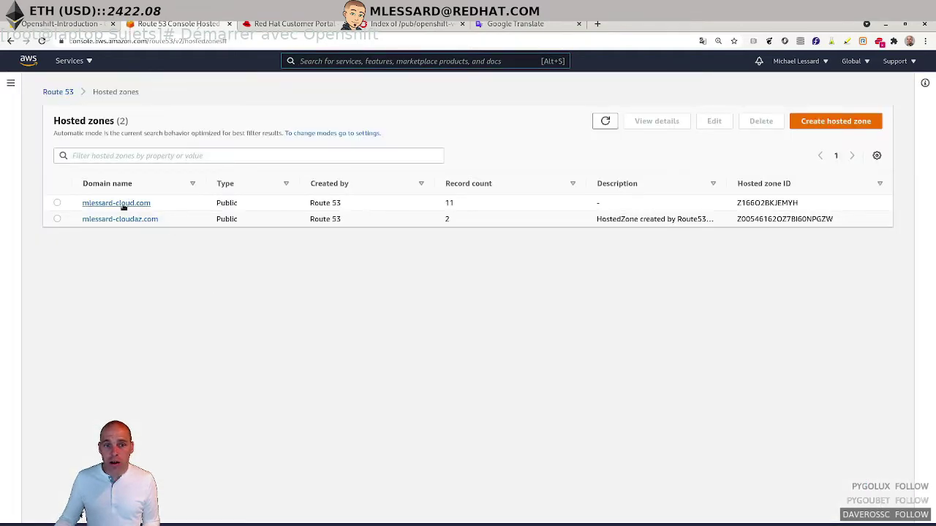
pyautogui.click(121, 205)
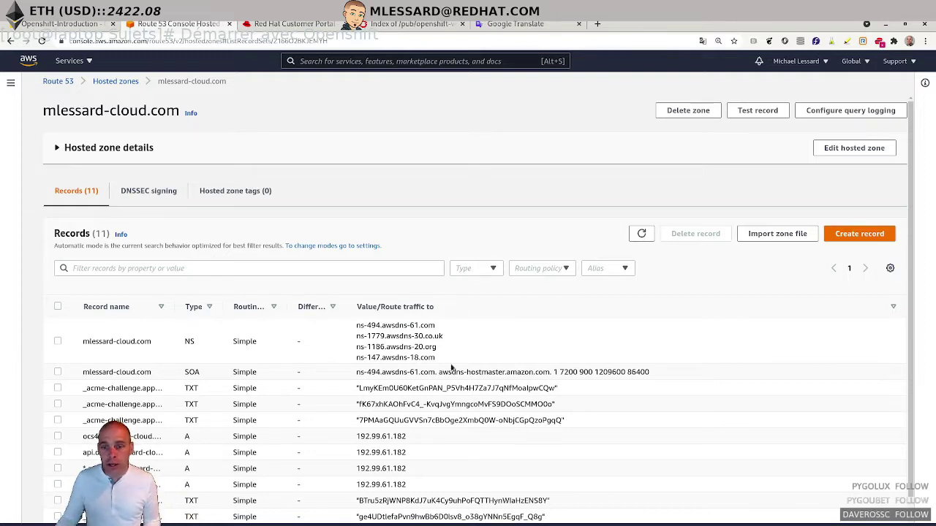
pyautogui.moveTo(433, 358); pyautogui.dragTo(357, 321)
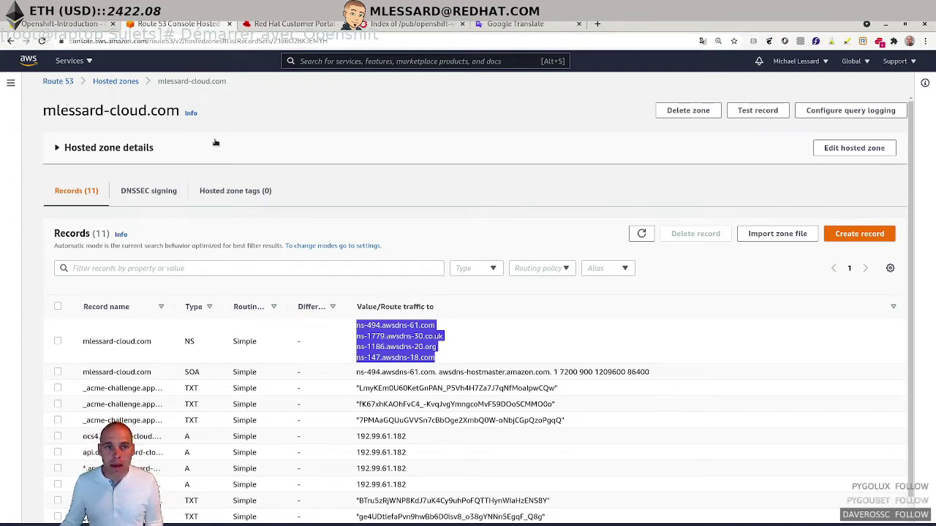
# Switch to the Red Hat Customer Portal and show the account log-in and registration options
pyautogui.click(58, 24)
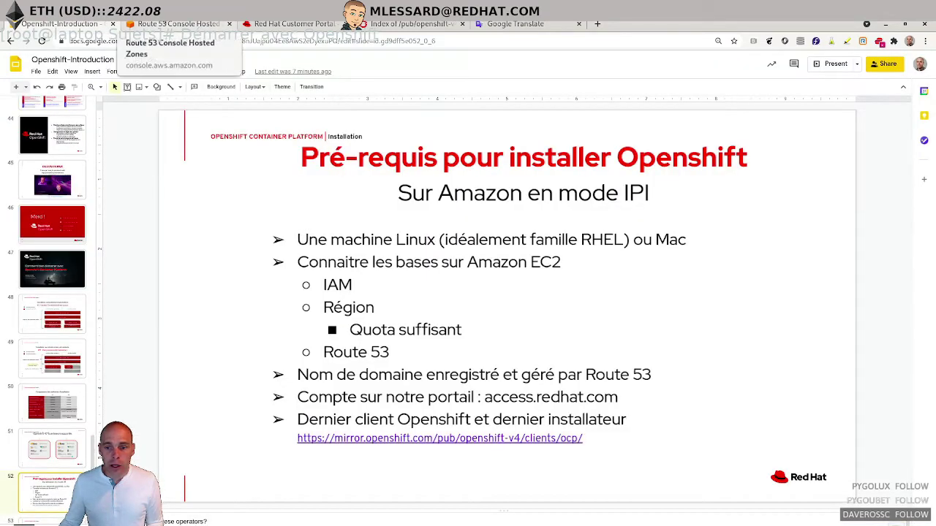
pyautogui.click(290, 23)
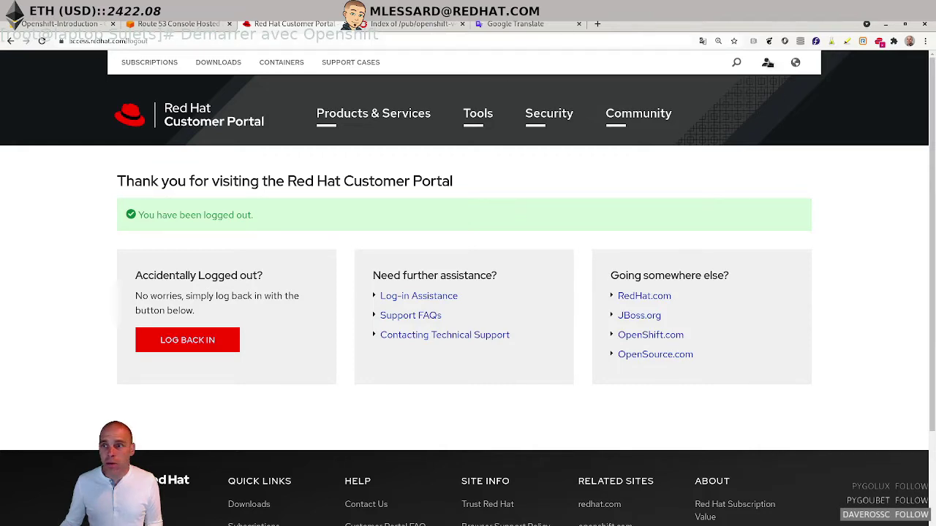
pyautogui.click(766, 62)
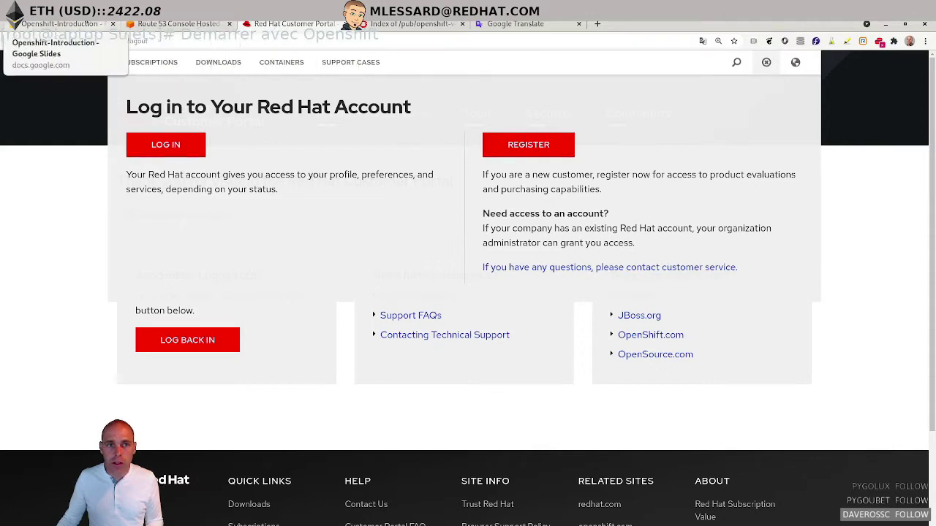
# Go from the prerequisites slide to the OpenShift clients mirror and open the stable-4.7 directory
pyautogui.click(51, 24)
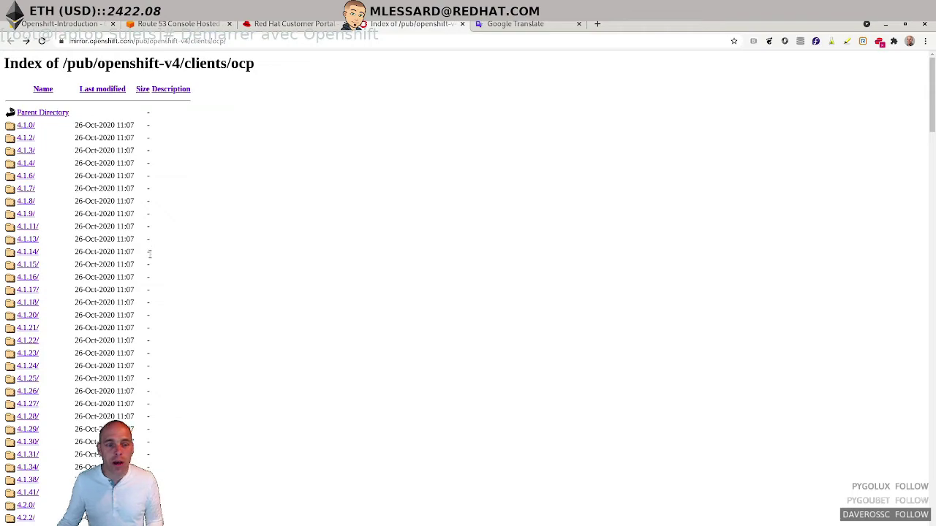
pyautogui.scroll(-10, 146, 303)
pyautogui.scroll(-15, 140, 300)
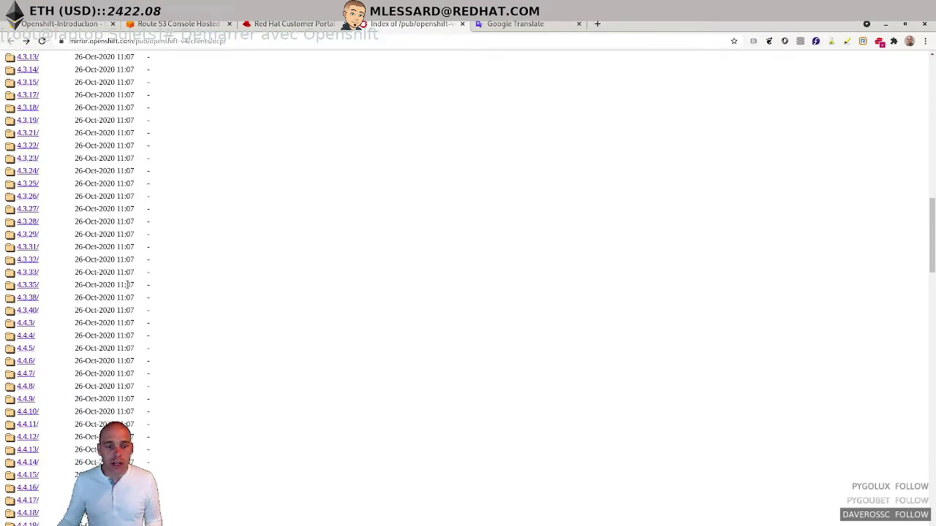
pyautogui.scroll(-15, 95, 356)
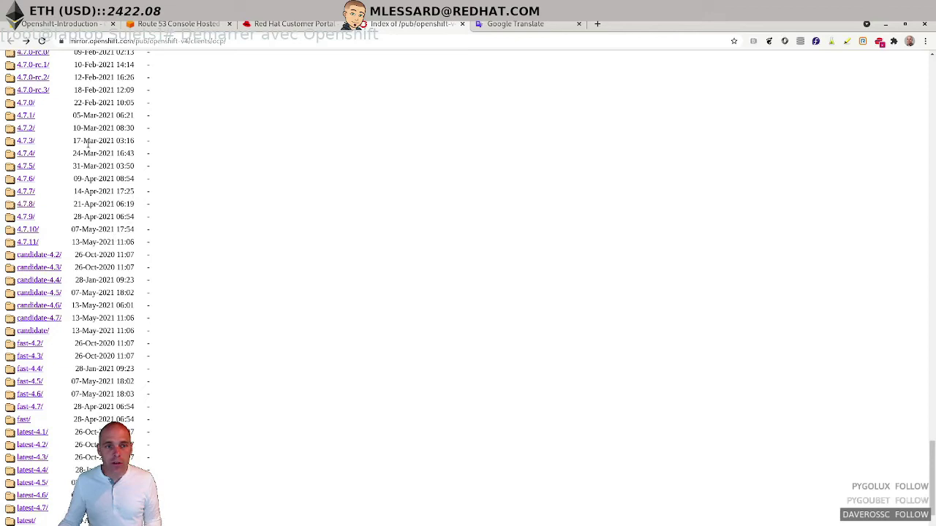
pyautogui.scroll(-3, 97, 251)
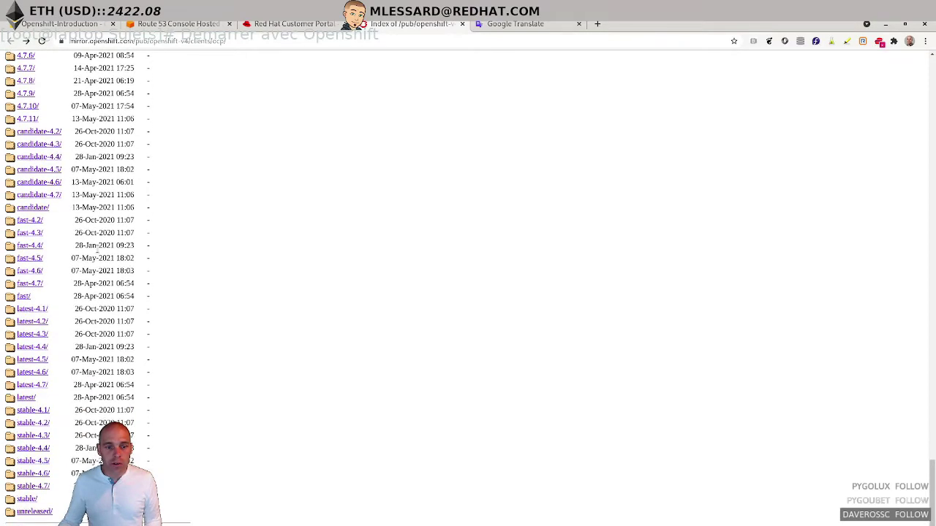
pyautogui.click(37, 487)
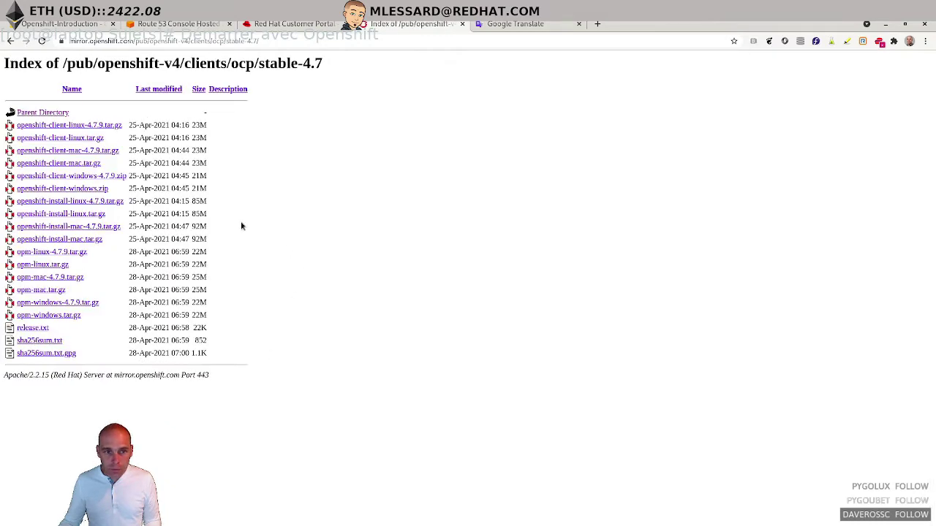
# Download openshift-client-linux-4.7.9.tar.gz and openshift-install-linux-4.7.9.tar.gz into a new folder named videos inside Downloads
pyautogui.click(98, 126)
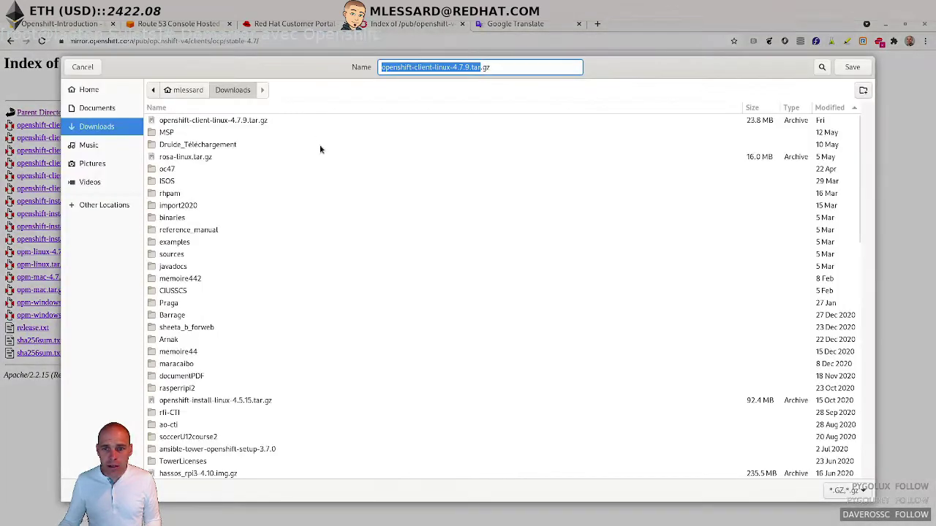
pyautogui.click(863, 90)
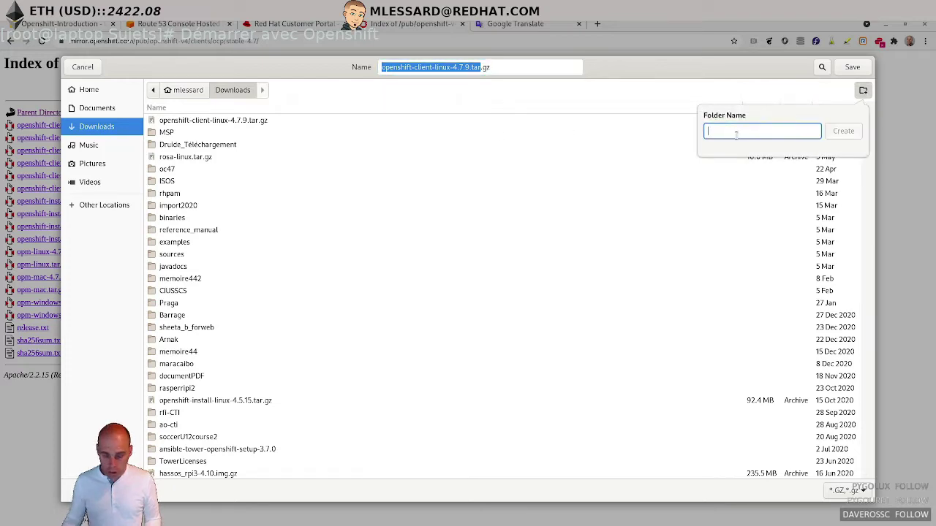
pyautogui.write('videos')
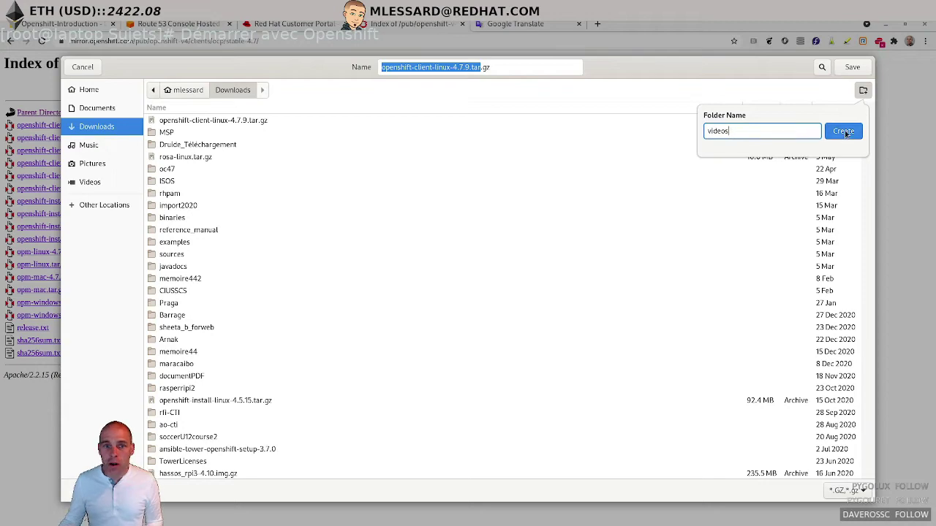
pyautogui.click(843, 132)
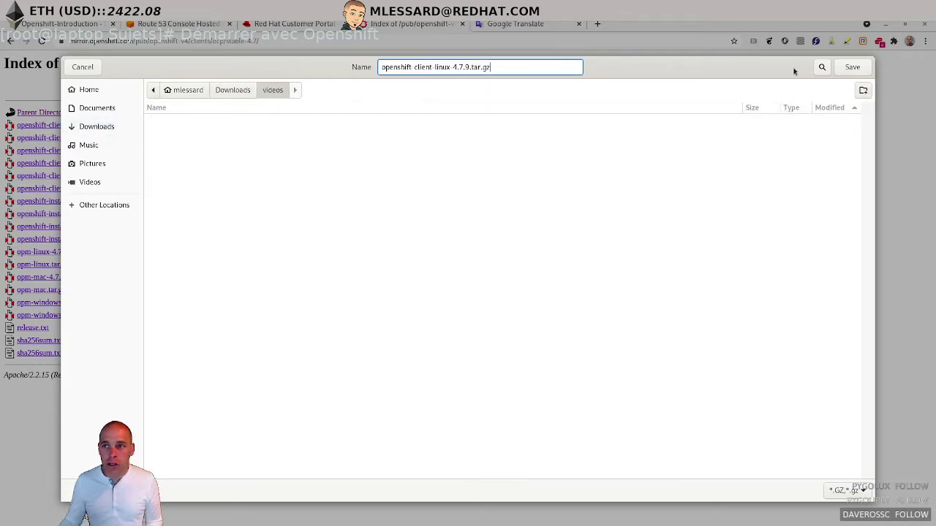
pyautogui.click(850, 66)
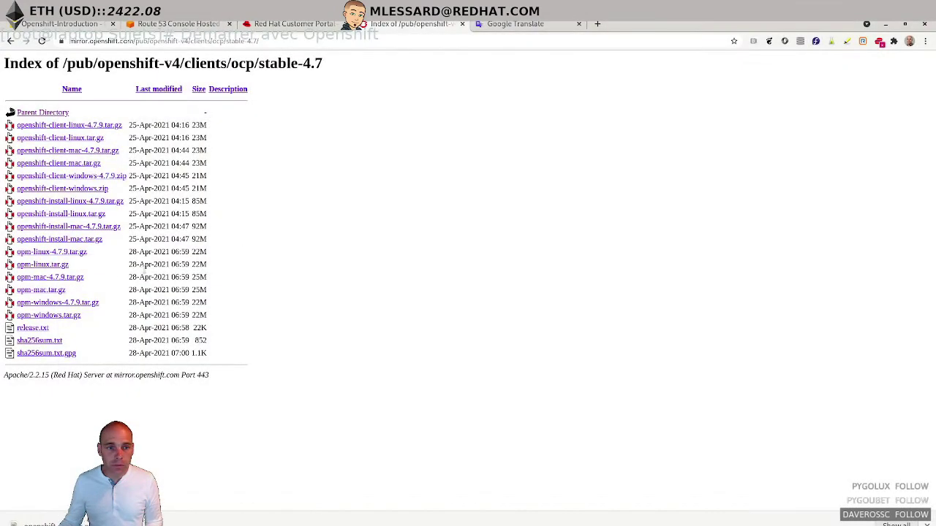
pyautogui.click(79, 204)
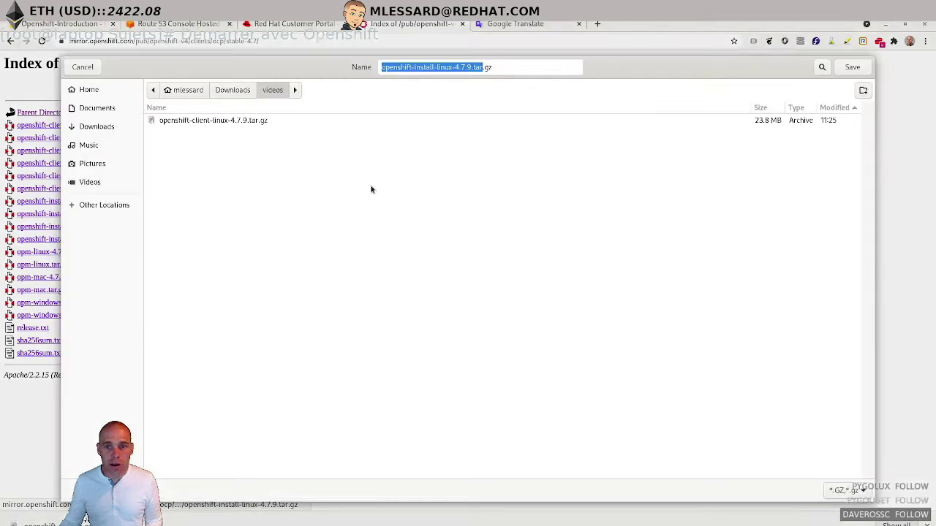
pyautogui.click(861, 66)
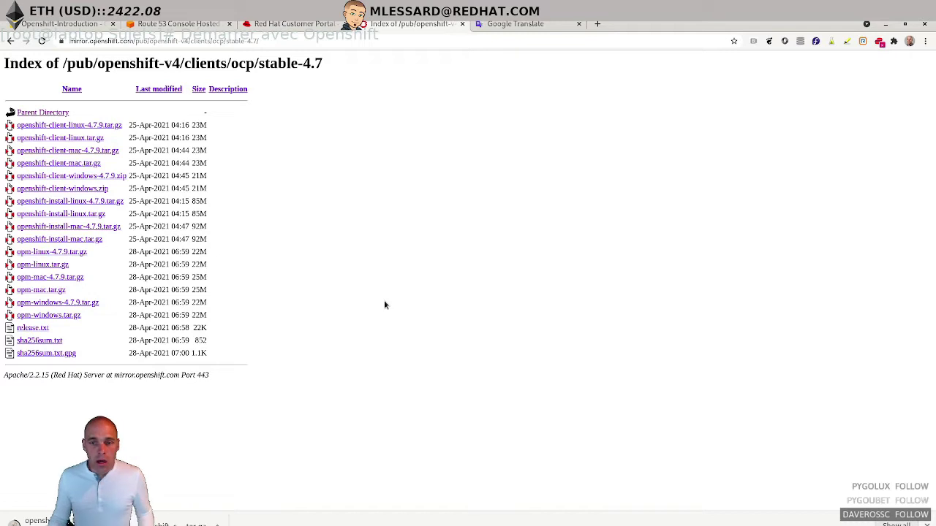
# Open a terminal, change to the Documents/videos directory and list its files
pyautogui.hotkey('ctrl', 'alt', 't')
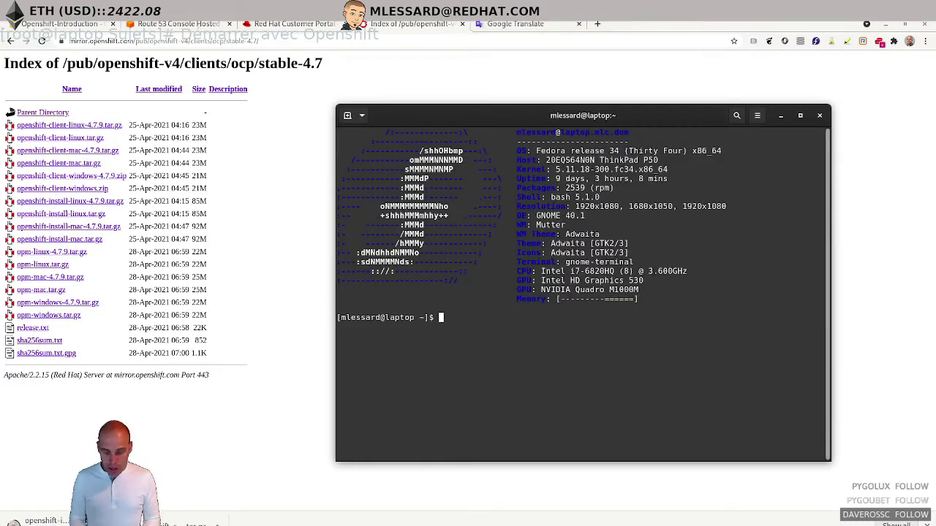
pyautogui.write('cd Documents')
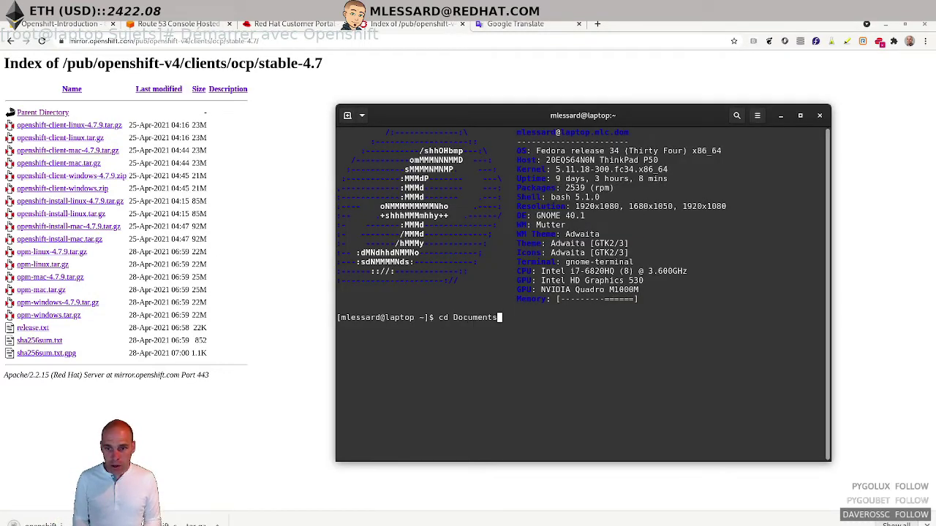
pyautogui.press('Return')
pyautogui.write('cd Do')
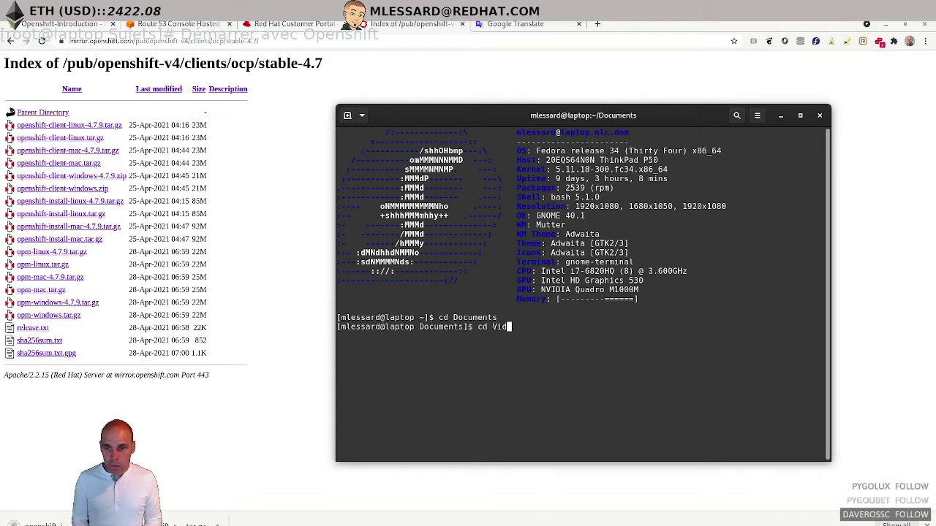
pyautogui.press('BackSpace')
pyautogui.press('BackSpace')
pyautogui.write('vid')
pyautogui.press('Tab')
pyautogui.press('Return')
pyautogui.write('ls')
pyautogui.press('Return')
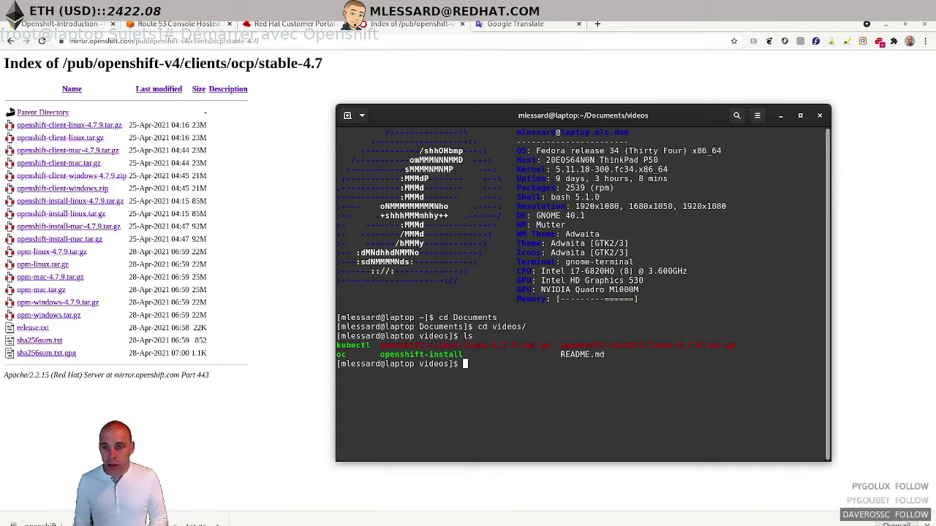
# Extract the archive openshift-client-linux-4.7.9.tar.gz in the videos directory with tar zxvf
pyautogui.write('tar zxv')
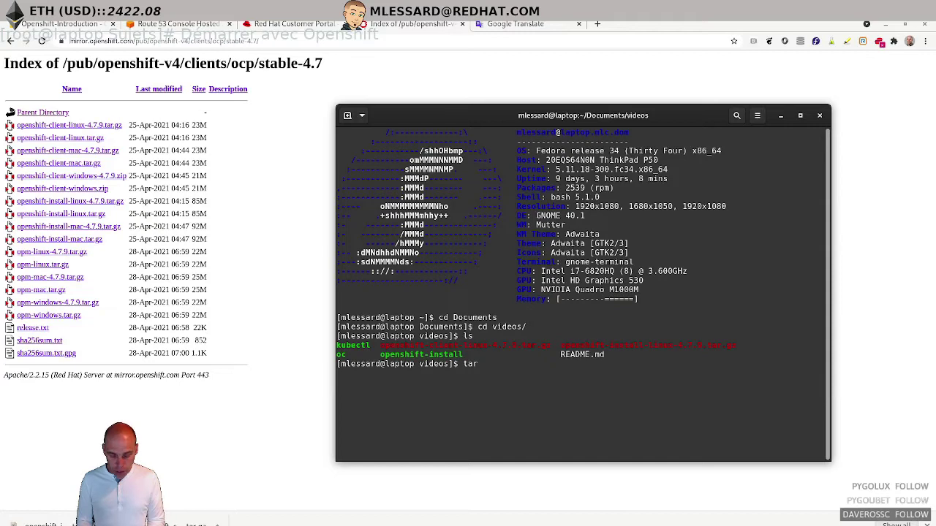
pyautogui.write('f ope')
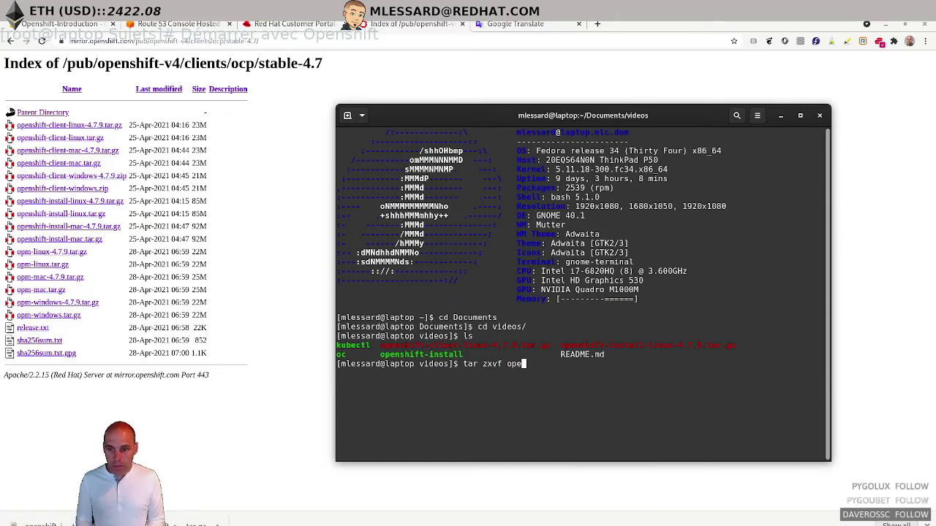
pyautogui.press('Tab')
pyautogui.write('c')
pyautogui.press('Tab')
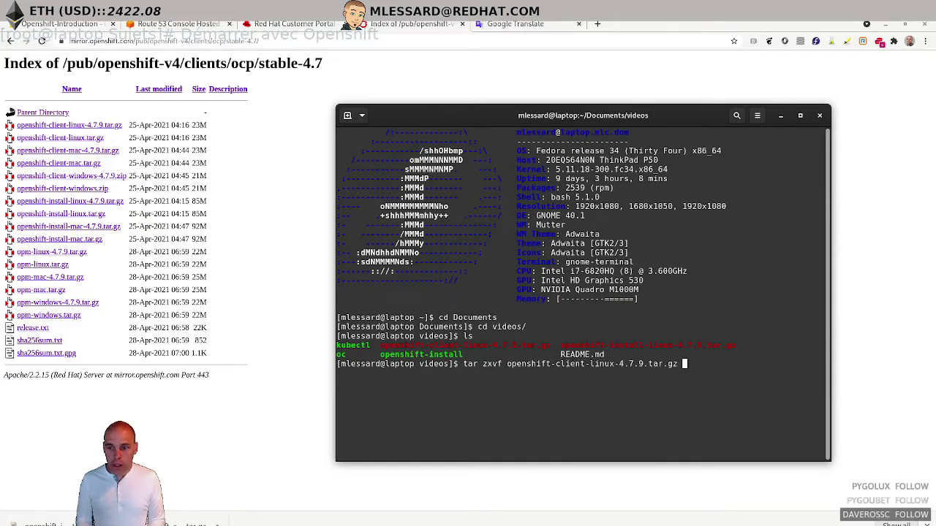
pyautogui.press('Return')
# Extract the archive openshift-install-linux-4.7.9.tar.gz in the same directory by reusing the previous tar zxvf command
pyautogui.press('Up')
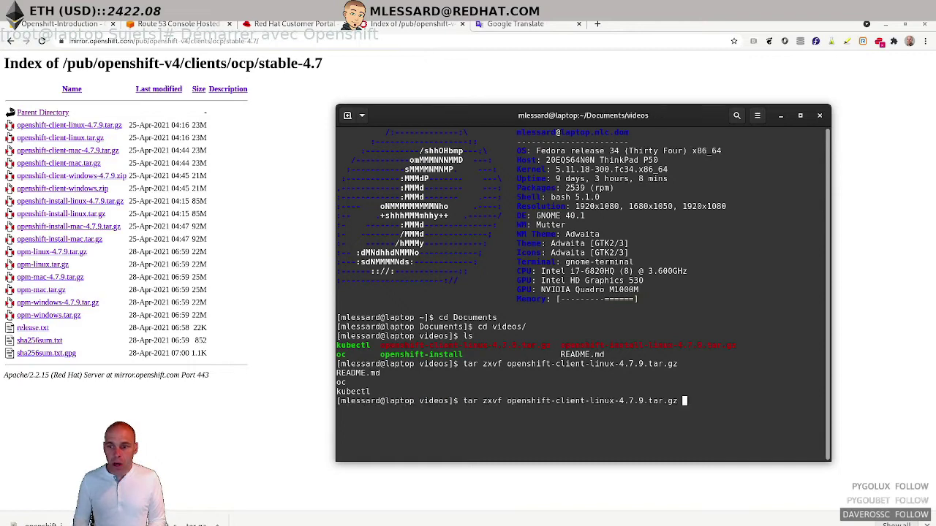
pyautogui.press('BackSpace')
pyautogui.press('BackSpace')
pyautogui.press('BackSpace')
pyautogui.press('BackSpace')
pyautogui.press('BackSpace')
pyautogui.press('BackSpace')
pyautogui.press('BackSpace')
pyautogui.press('BackSpace')
pyautogui.press('BackSpace')
pyautogui.press('BackSpace')
pyautogui.press('BackSpace')
pyautogui.press('BackSpace')
pyautogui.press('BackSpace')
pyautogui.press('BackSpace')
pyautogui.press('BackSpace')
pyautogui.press('BackSpace')
pyautogui.press('BackSpace')
pyautogui.press('BackSpace')
pyautogui.write('inst')
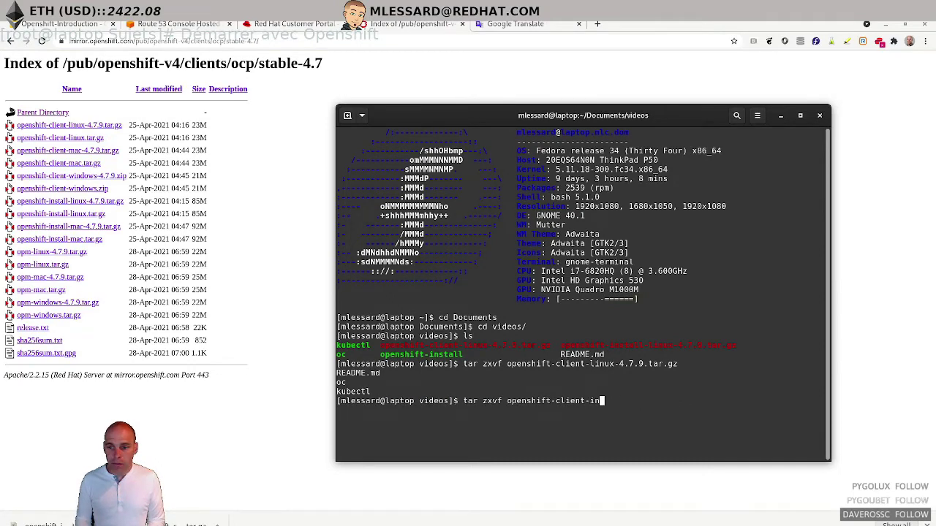
pyautogui.press('BackSpace')
pyautogui.press('BackSpace')
pyautogui.press('BackSpace')
pyautogui.press('BackSpace')
pyautogui.press('BackSpace')
pyautogui.press('BackSpace')
pyautogui.press('BackSpace')
pyautogui.press('BackSpace')
pyautogui.press('BackSpace')
pyautogui.press('BackSpace')
pyautogui.press('BackSpace')
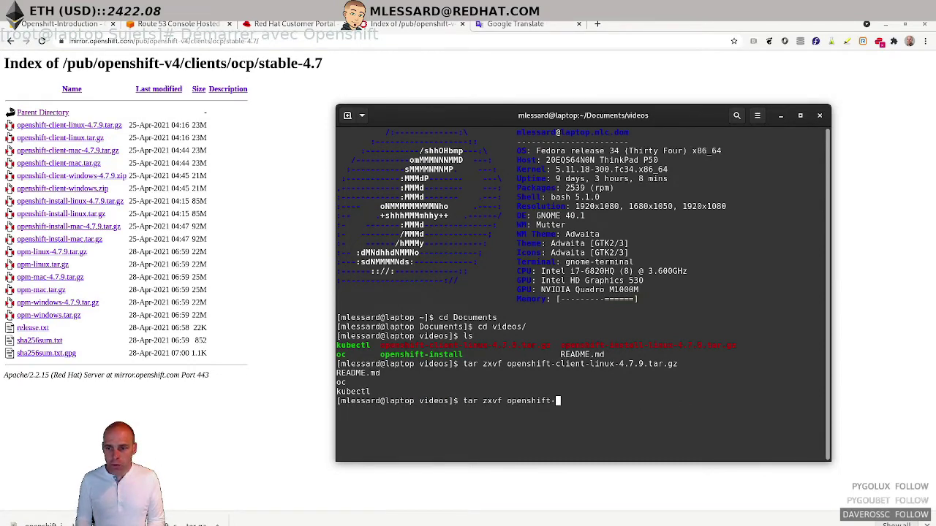
pyautogui.write('in')
pyautogui.press('Tab')
pyautogui.write('-')
pyautogui.press('Tab')
pyautogui.press('Return')
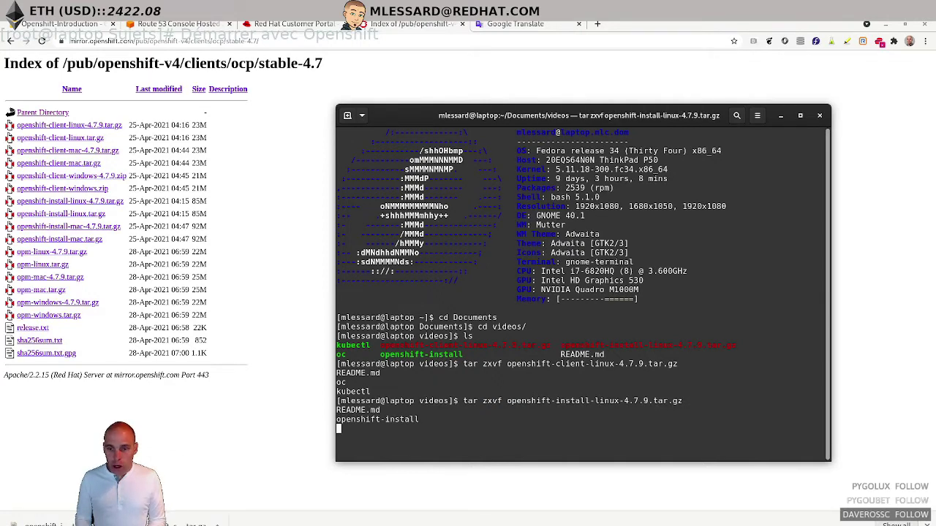
# List the files in the videos directory and print the PATH environment variable
pyautogui.write('ls')
pyautogui.press('Return')
pyautogui.write('e')
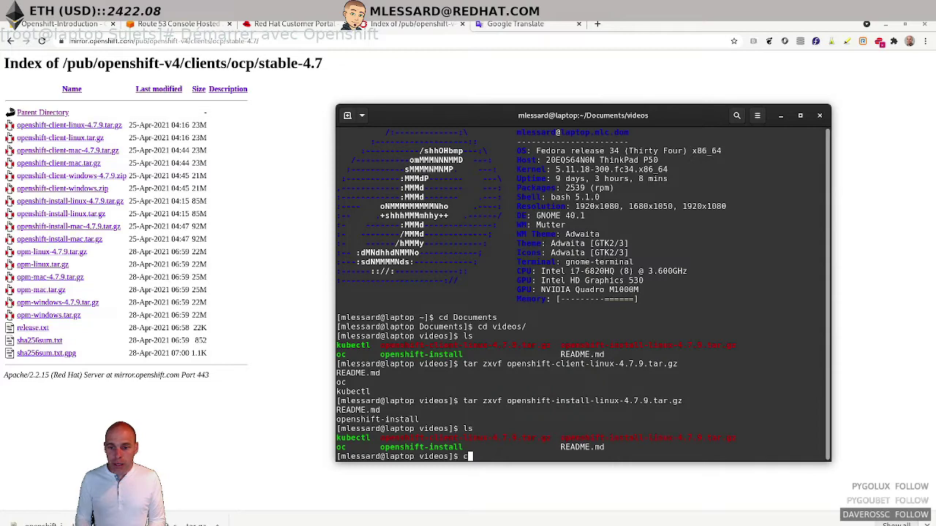
pyautogui.write('cho')
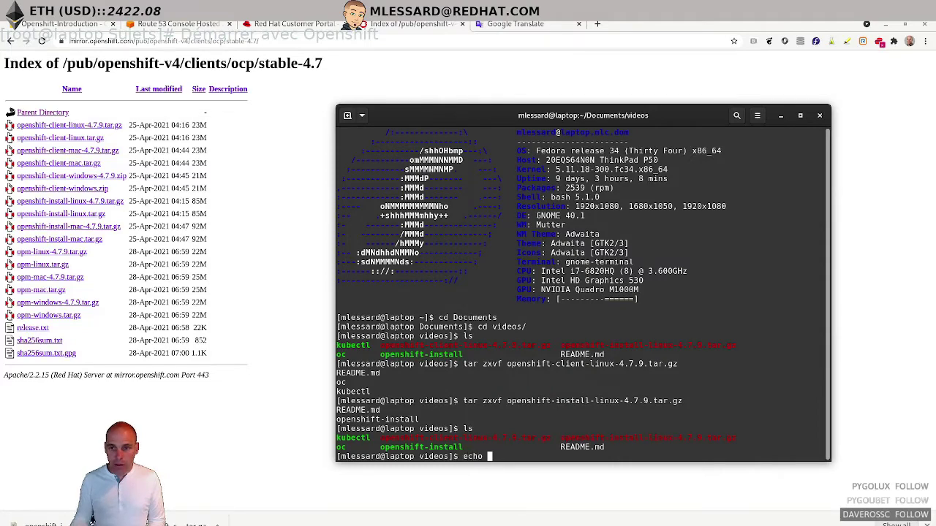
pyautogui.moveTo(489, 113); pyautogui.dragTo(479, 52)
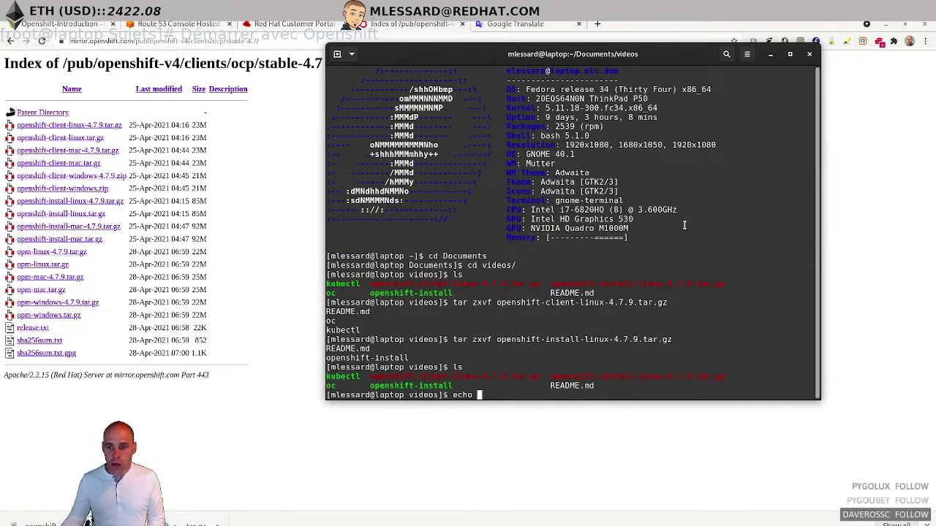
pyautogui.write('$PATH')
pyautogui.press('Return')
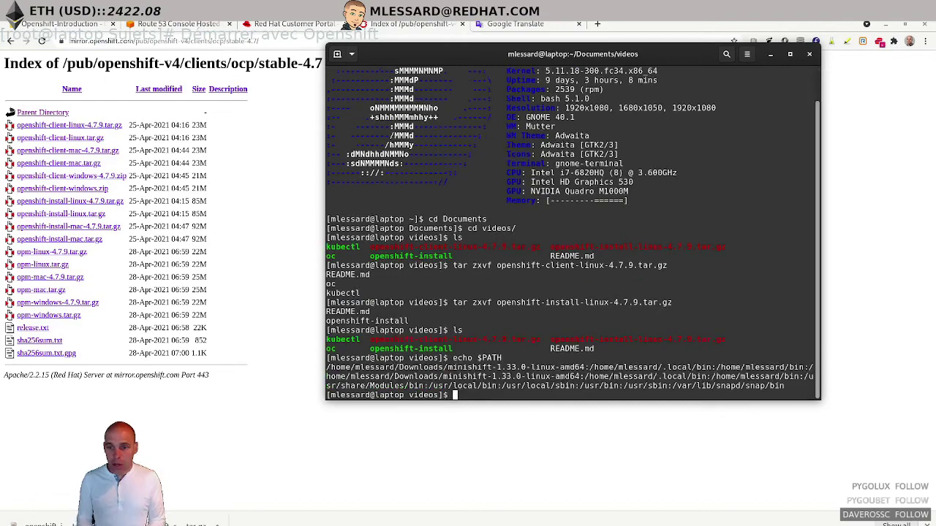
# Copy the oc binary to /usr/bin/ with root privileges using sudo cp
pyautogui.write('cp ')
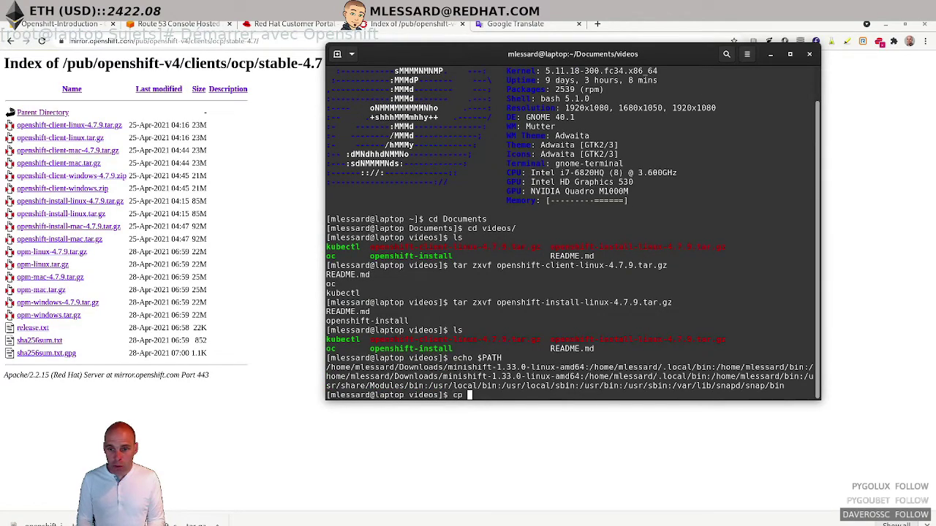
pyautogui.write('oc ')
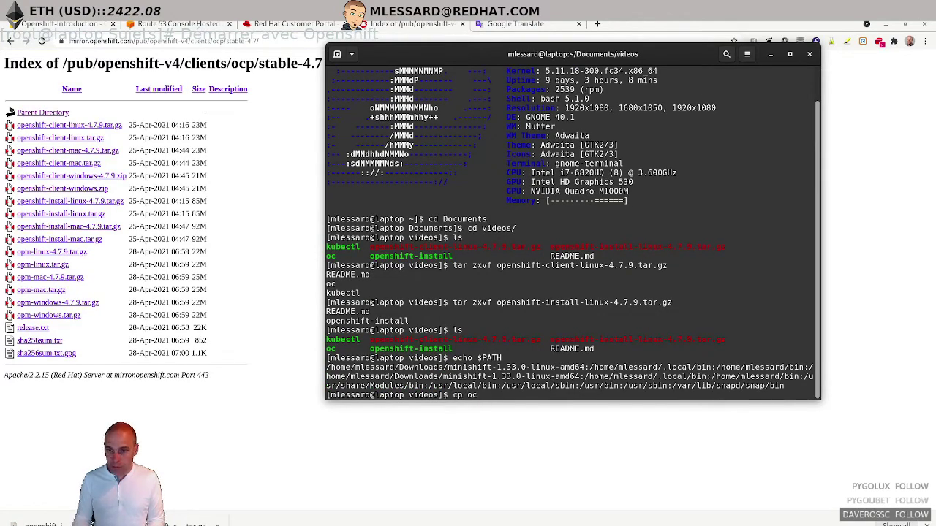
pyautogui.write('/')
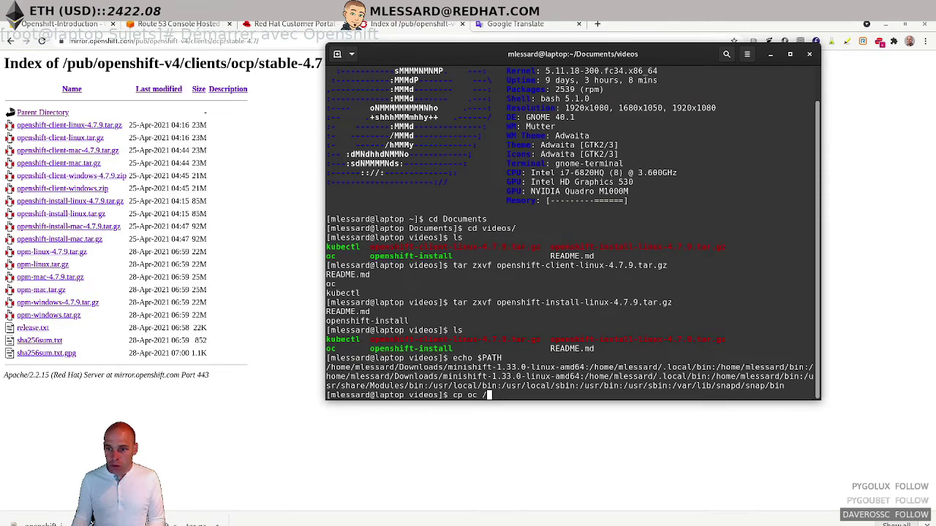
pyautogui.write('usr/')
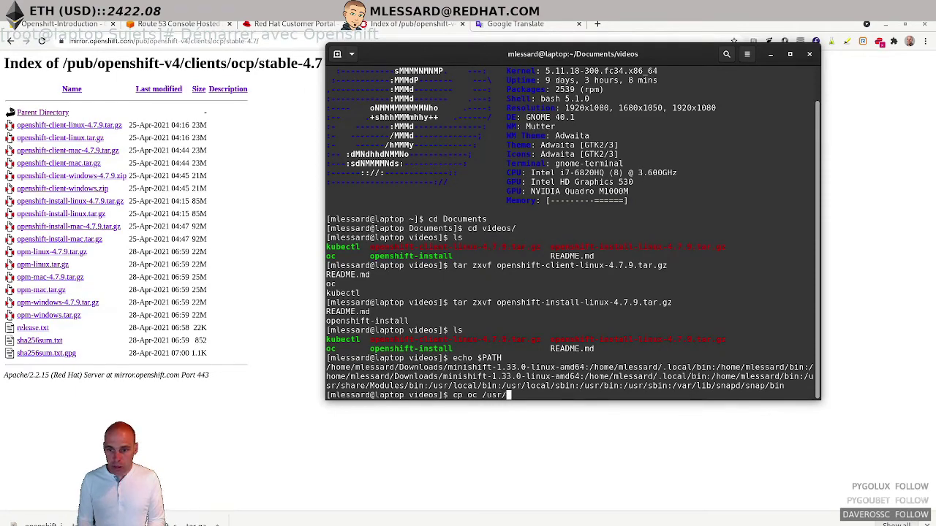
pyautogui.write('bin/')
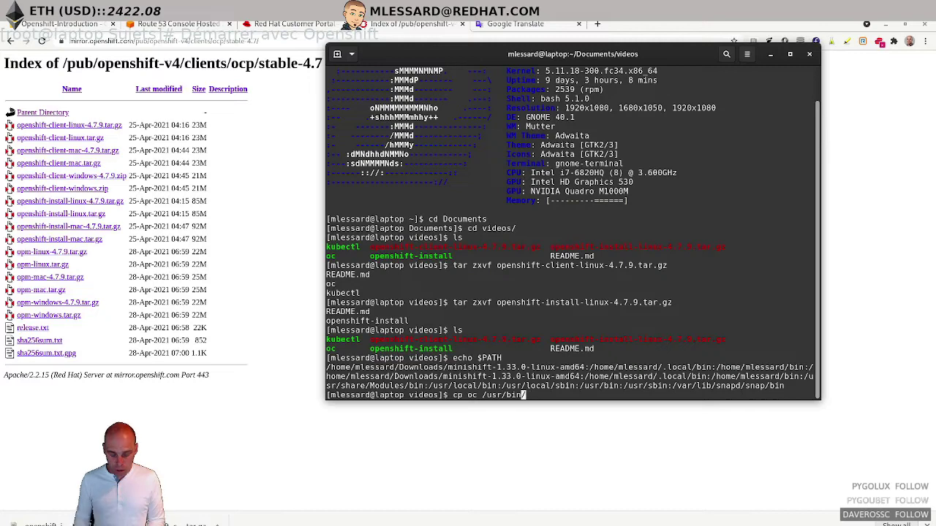
pyautogui.press('Home')
pyautogui.write('sudo')
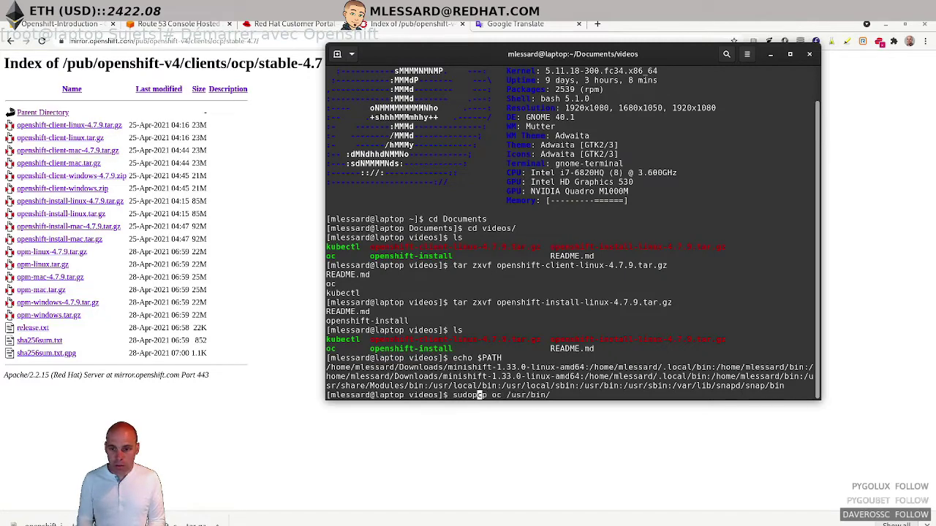
pyautogui.press('Return')
# Check the version of the oc client with oc version
pyautogui.write('o')
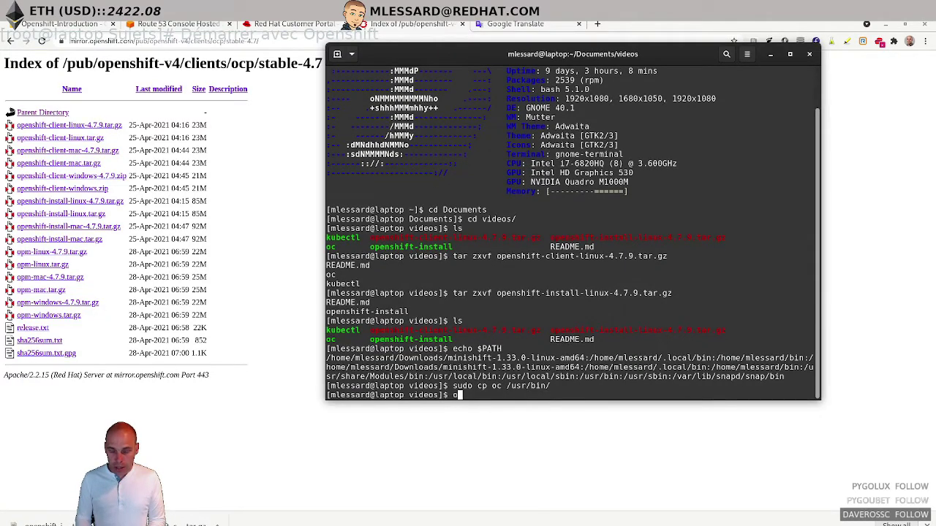
pyautogui.write('c ')
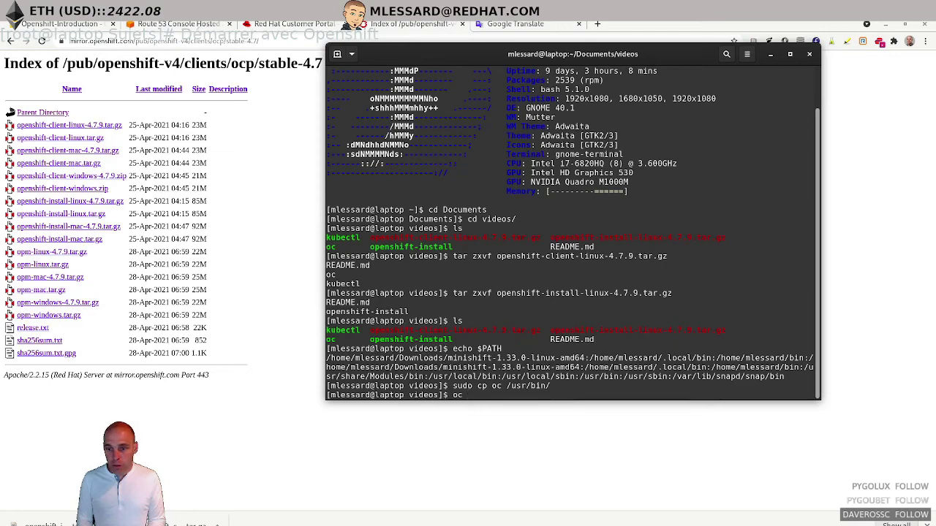
pyautogui.write('versio')
pyautogui.write('n')
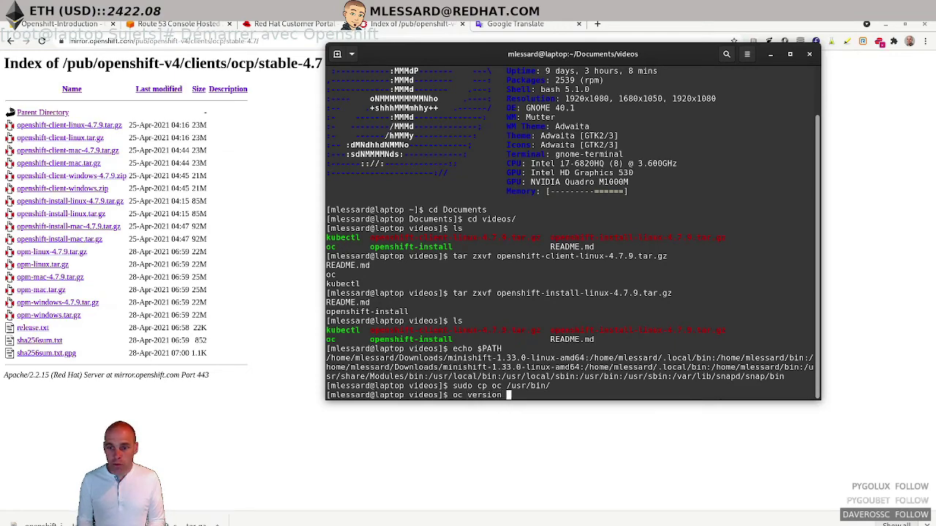
pyautogui.press('Return')
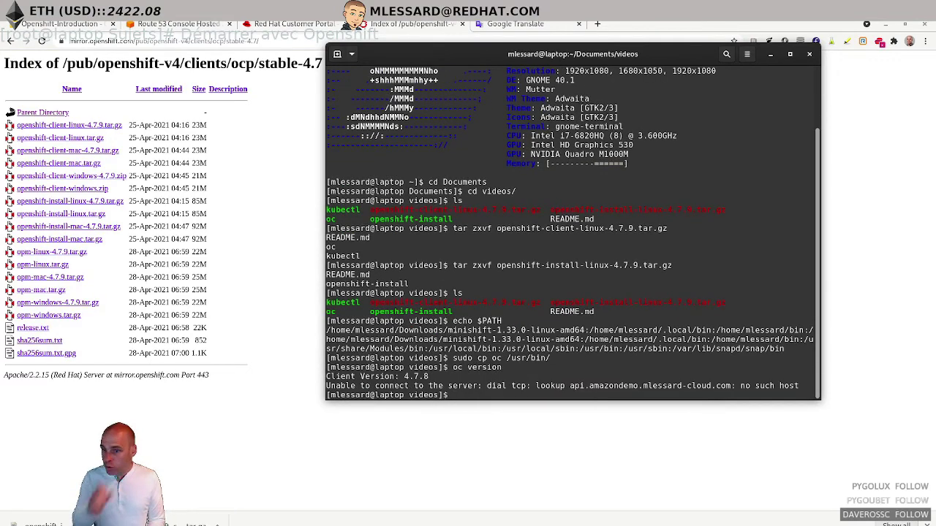
# Clear the terminal and list the files in the videos directory again
pyautogui.write('clea')
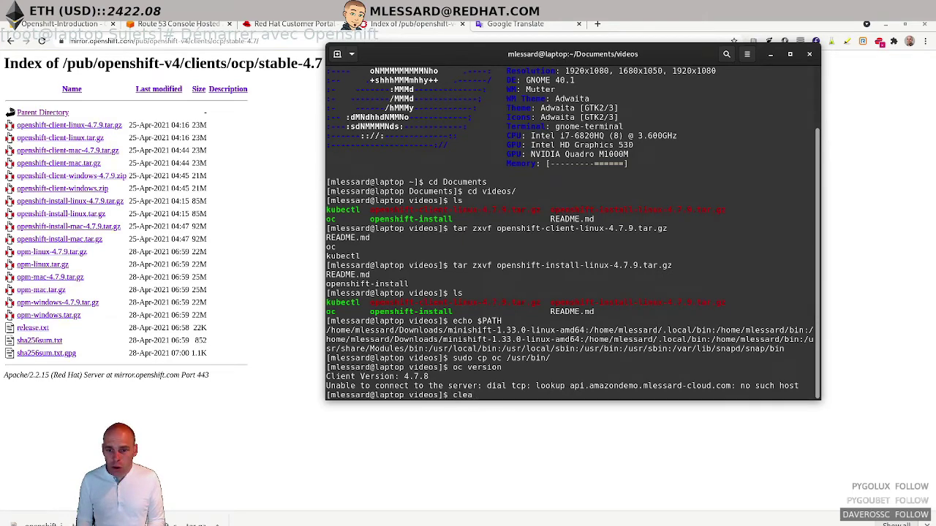
pyautogui.write('r')
pyautogui.press('Return')
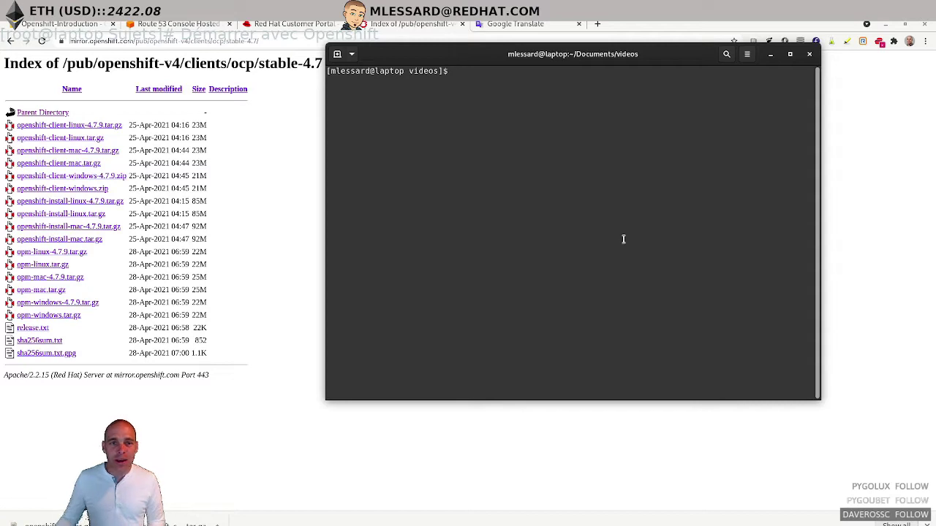
pyautogui.write('ls')
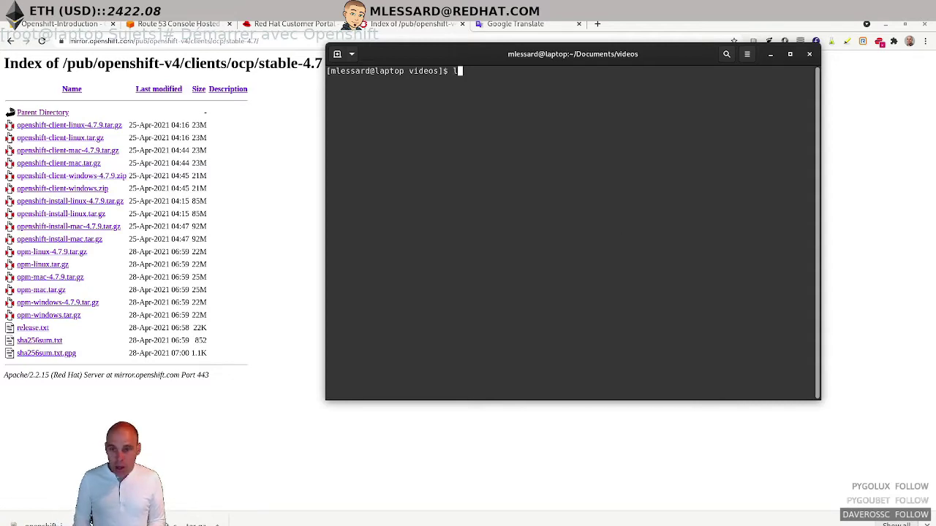
pyautogui.press('Return')
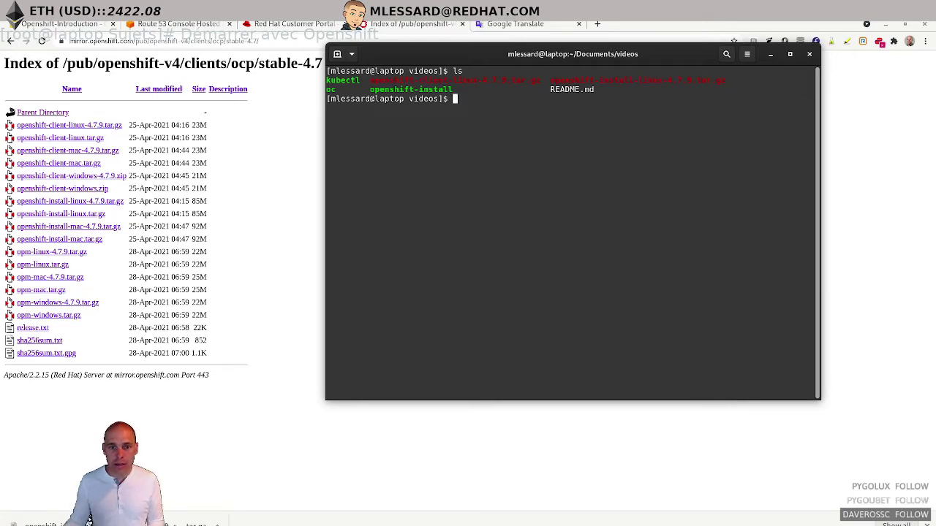
# Switch to the Openshift-Introduction presentation in the browser and show the Quota Amazon slide
pyautogui.click(58, 24)
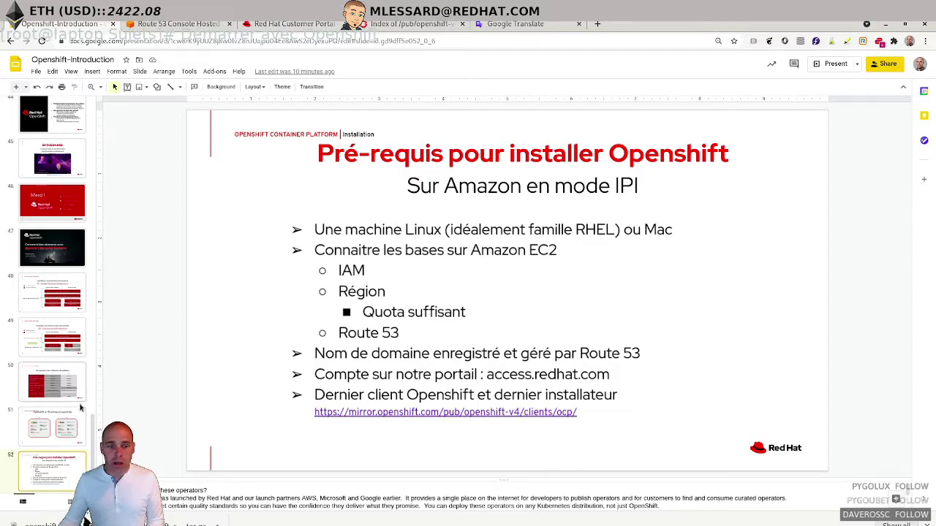
pyautogui.scroll(-2, 65, 459)
pyautogui.click(59, 446)
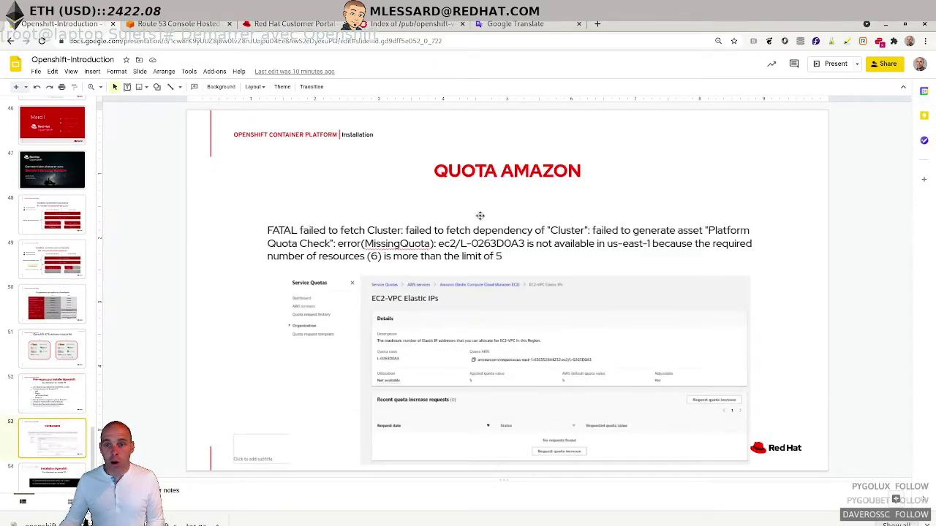
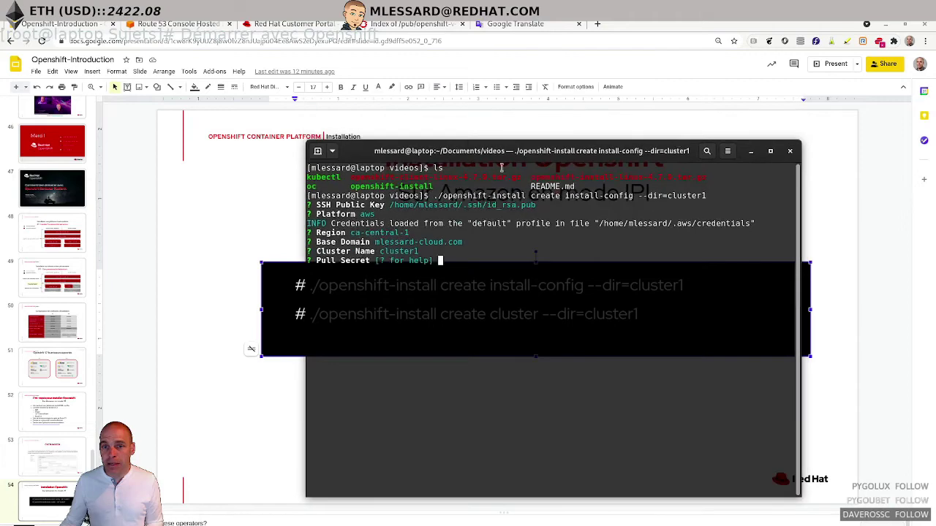
# Open cloud.redhat.com in a new browser tab
pyautogui.click(597, 23)
pyautogui.write('clo')
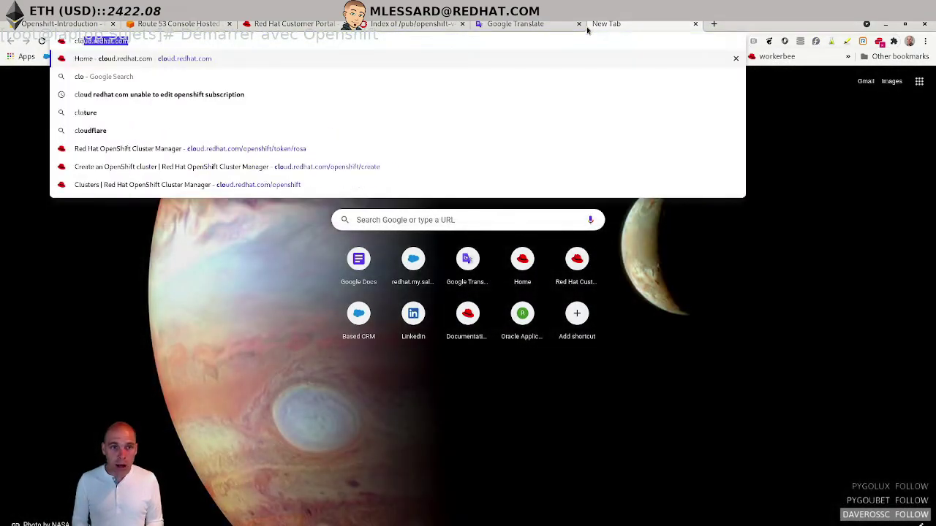
pyautogui.press('Return')
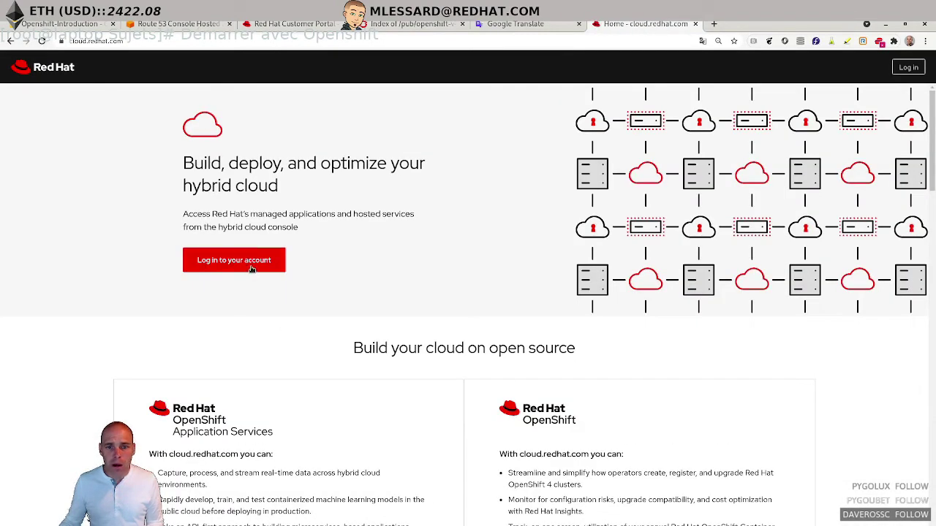
# Log in to the Red Hat account with the prefilled login and the account password, dismiss the password warning, and open the OpenShift clusters list
pyautogui.click(234, 260)
pyautogui.click(468, 244)
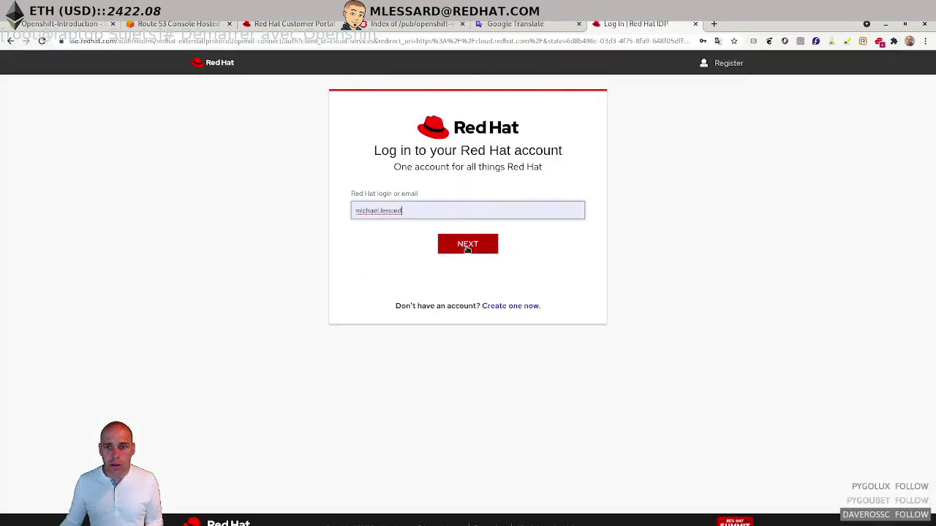
pyautogui.doubleClick(419, 216)
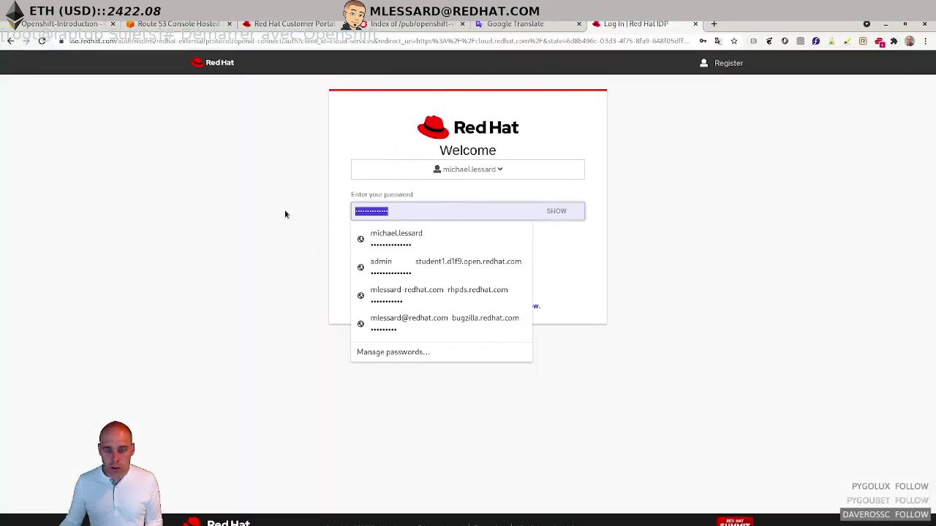
pyautogui.write('*****')
pyautogui.press('Return')
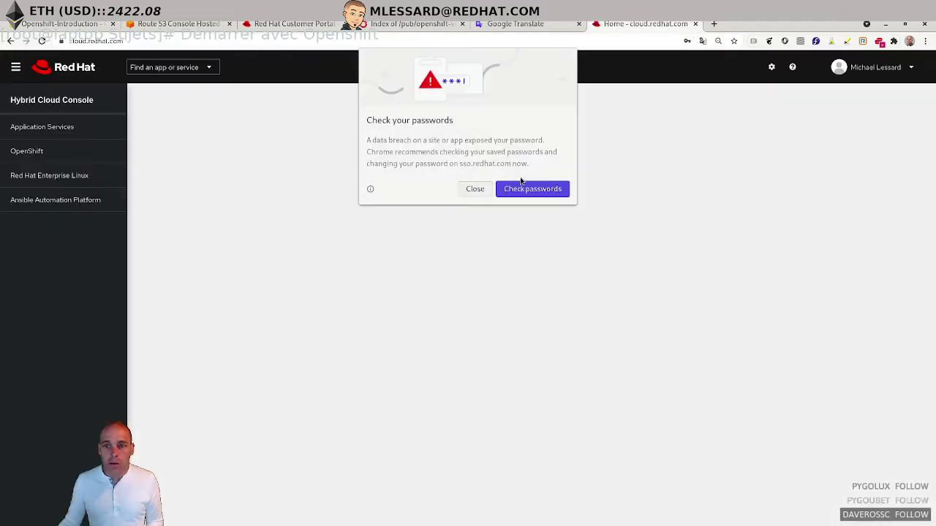
pyautogui.click(475, 189)
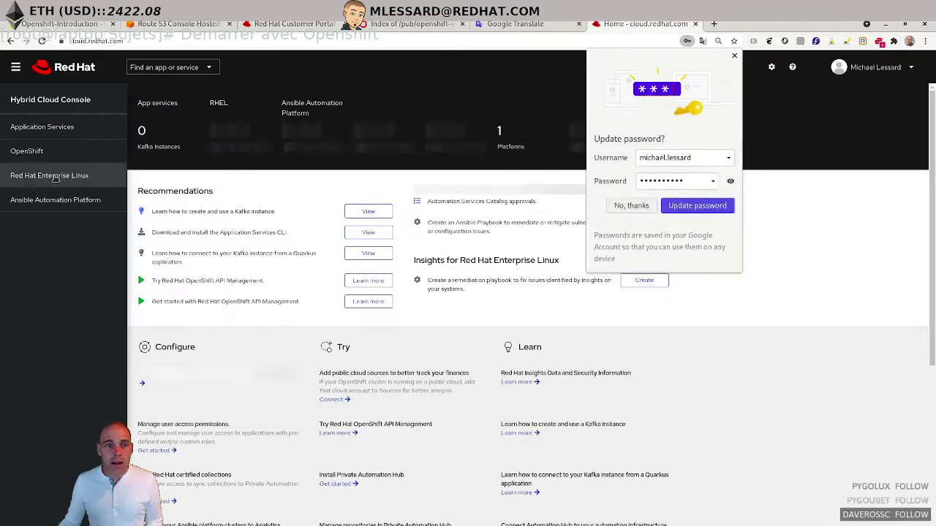
pyautogui.click(24, 151)
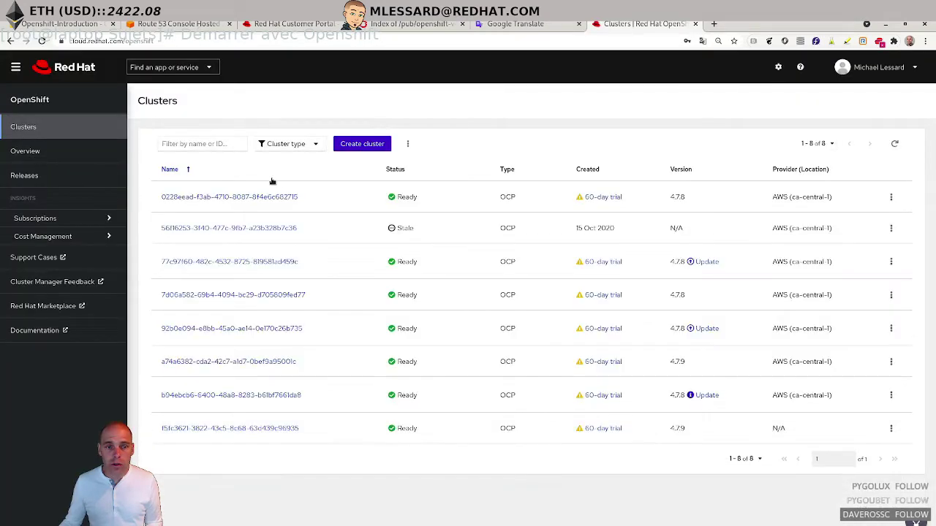
# Start a new cluster on AWS with installer-provisioned infrastructure and copy the pull secret
pyautogui.click(371, 148)
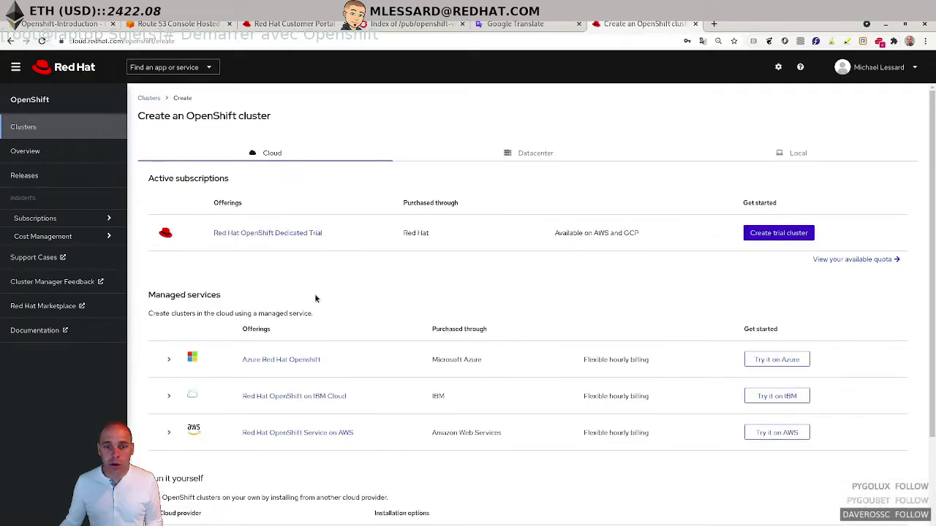
pyautogui.scroll(-3, 316, 298)
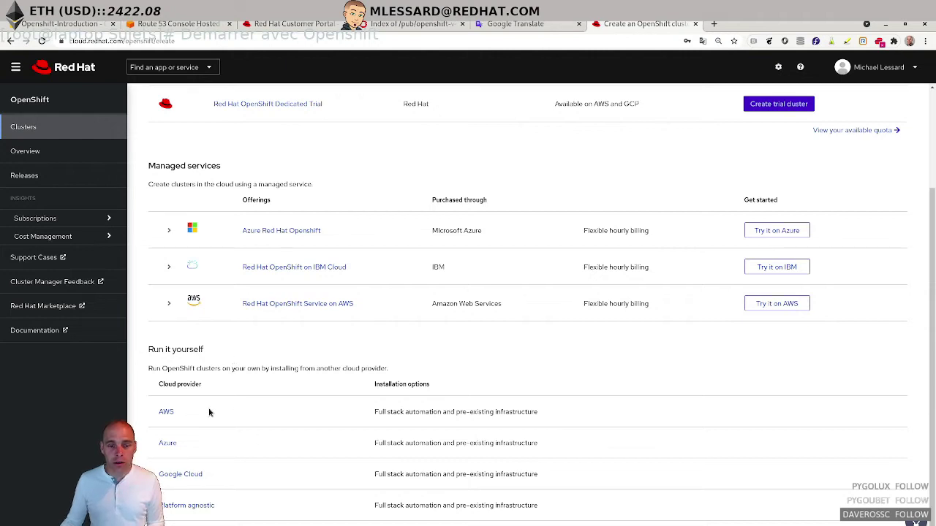
pyautogui.click(168, 414)
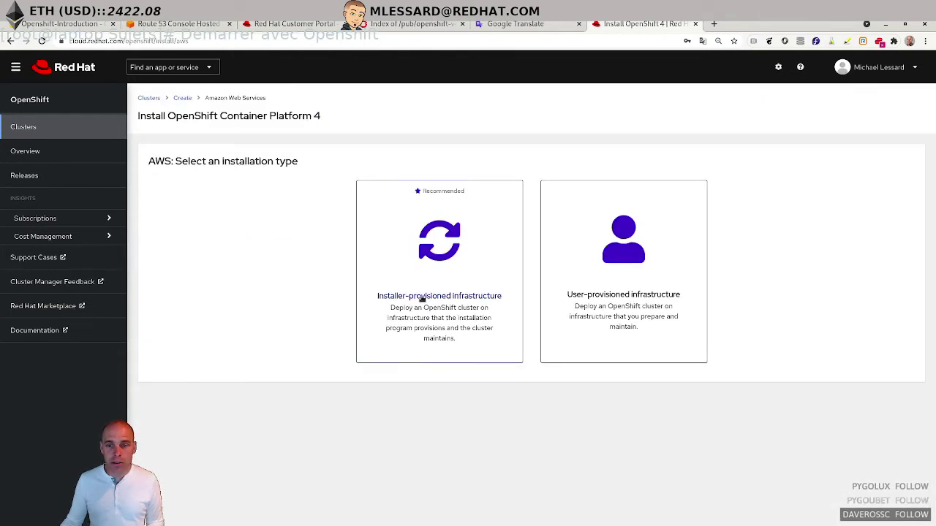
pyautogui.click(448, 250)
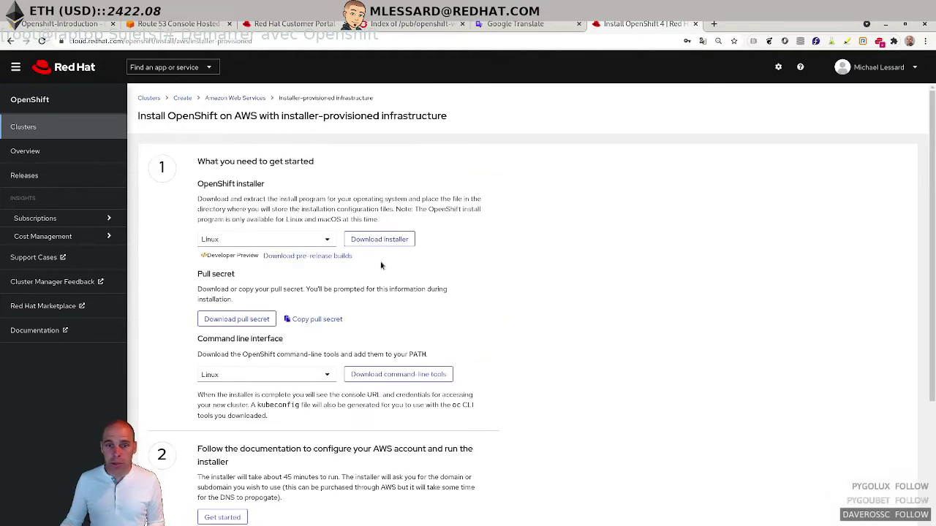
pyautogui.click(331, 320)
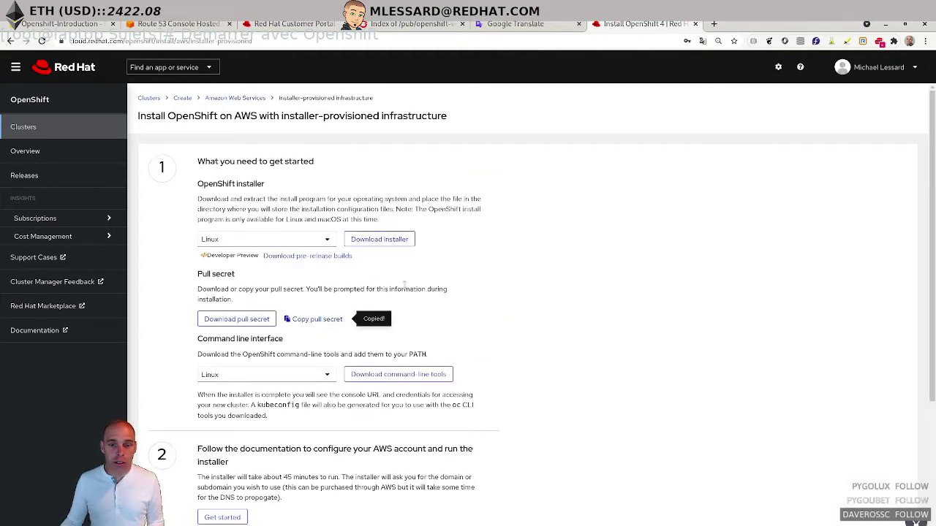
# Switch to the terminal and paste the pull secret at the installer prompt to generate the install-config
pyautogui.hotkey('alt', 'Tab')
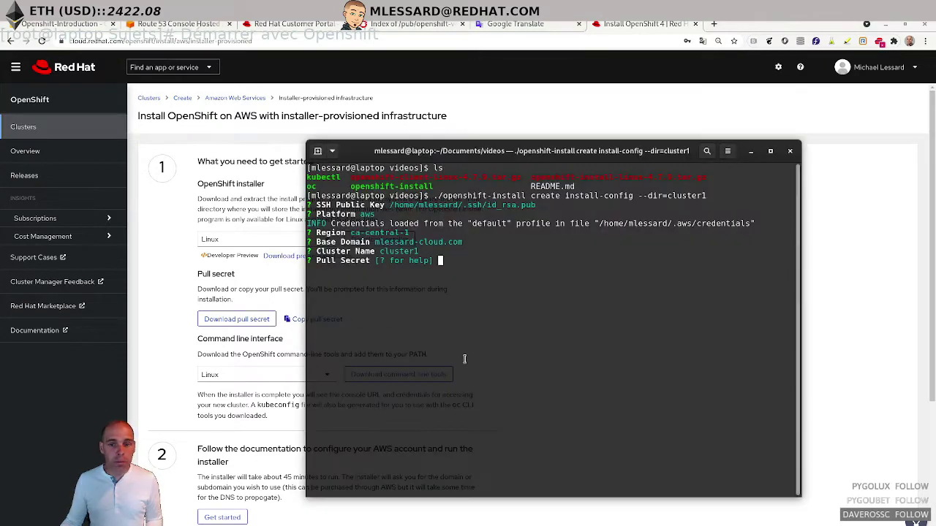
pyautogui.rightClick(487, 271)
pyautogui.click(509, 307)
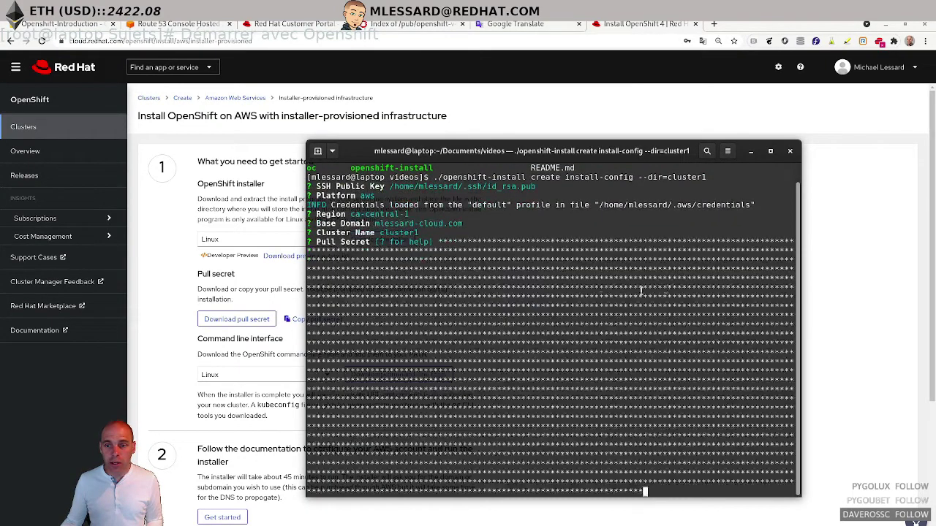
pyautogui.press('Return')
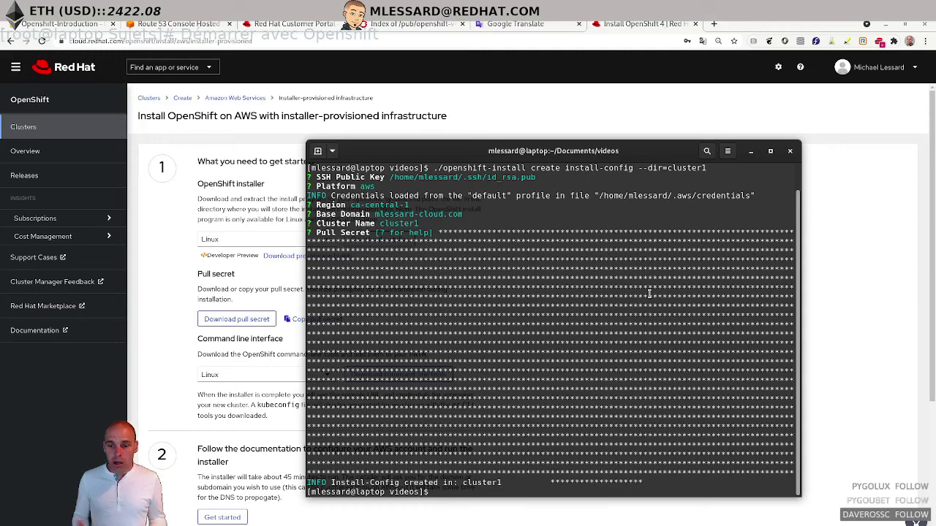
# Clear the terminal output, reposition the window, and list the contents of the videos directory
pyautogui.write('clear')
pyautogui.press('Return')
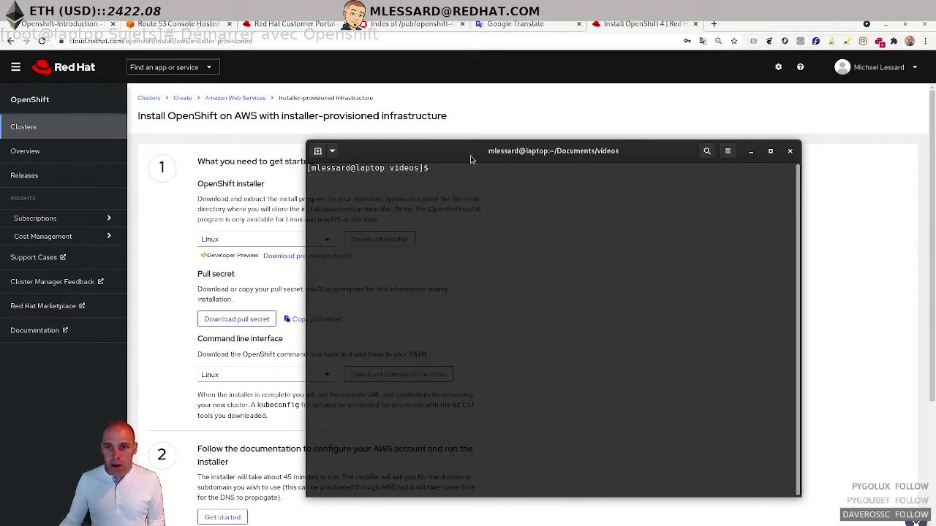
pyautogui.moveTo(472, 155); pyautogui.dragTo(505, 90)
pyautogui.write('l')
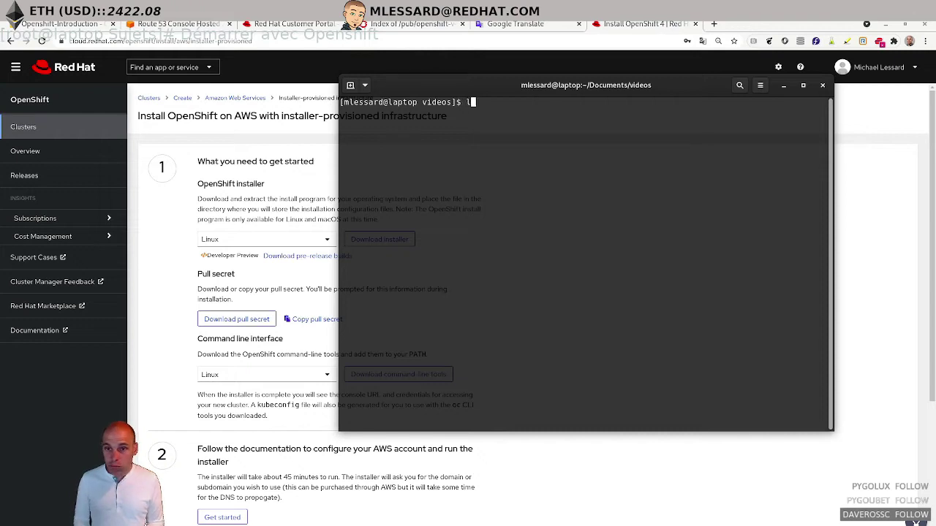
pyautogui.write('s')
pyautogui.press('Return')
# Change into the cluster1 directory and list its files
pyautogui.write('cd cl')
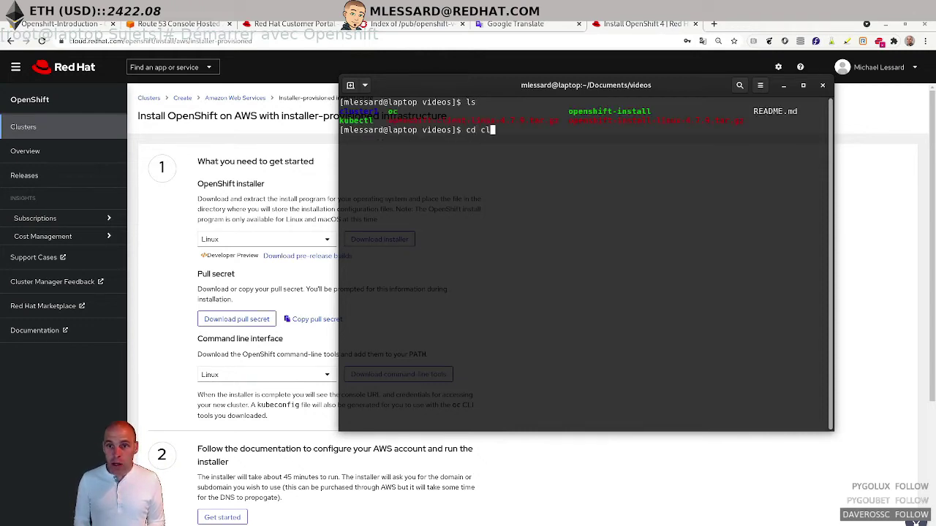
pyautogui.press('Tab')
pyautogui.press('Return')
pyautogui.write('ls')
pyautogui.press('Return')
# Print install-config.yaml in the terminal and review the compute, control plane and networking settings
pyautogui.write('cat in')
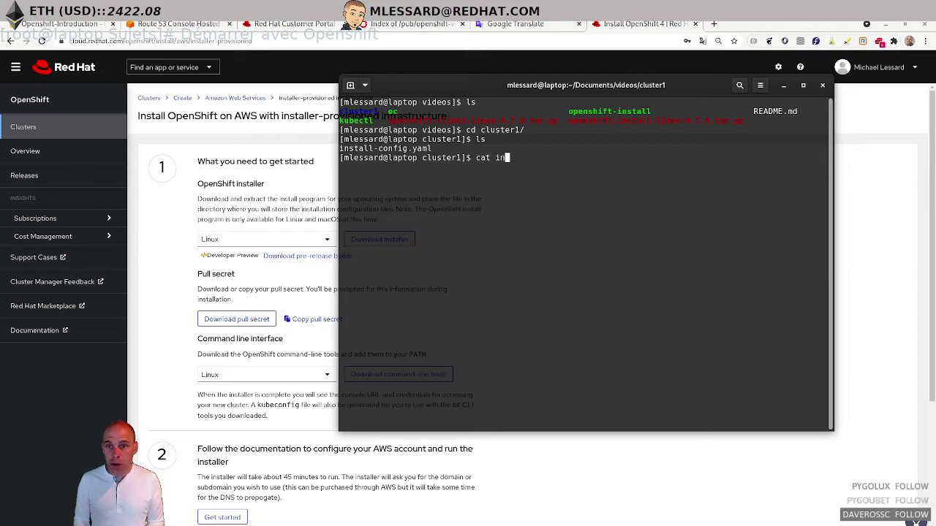
pyautogui.press('Tab')
pyautogui.press('Return')
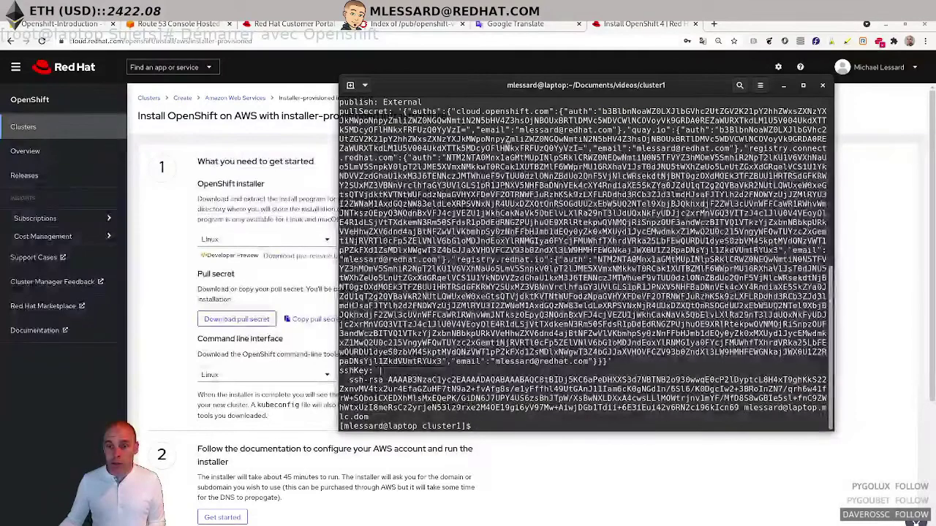
pyautogui.scroll(5, 524, 223)
pyautogui.scroll(7, 524, 223)
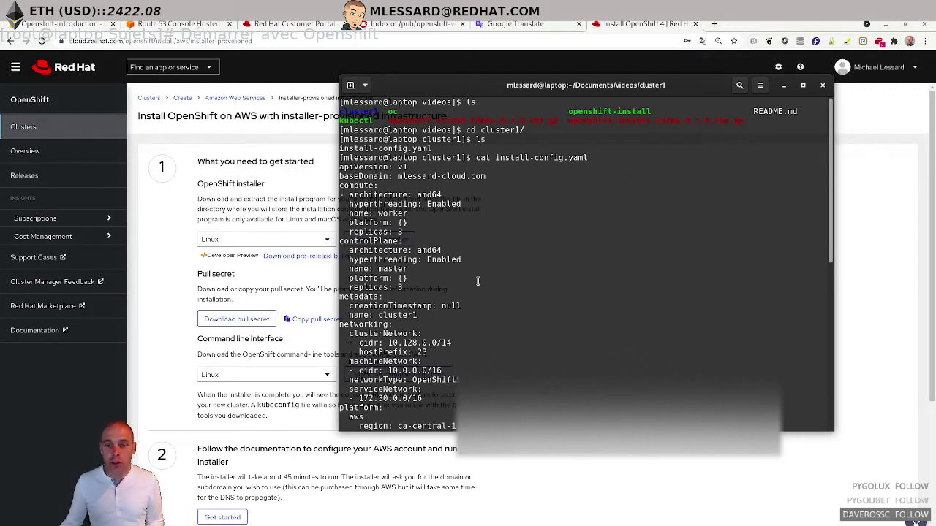
pyautogui.scroll(-10, 380, 307)
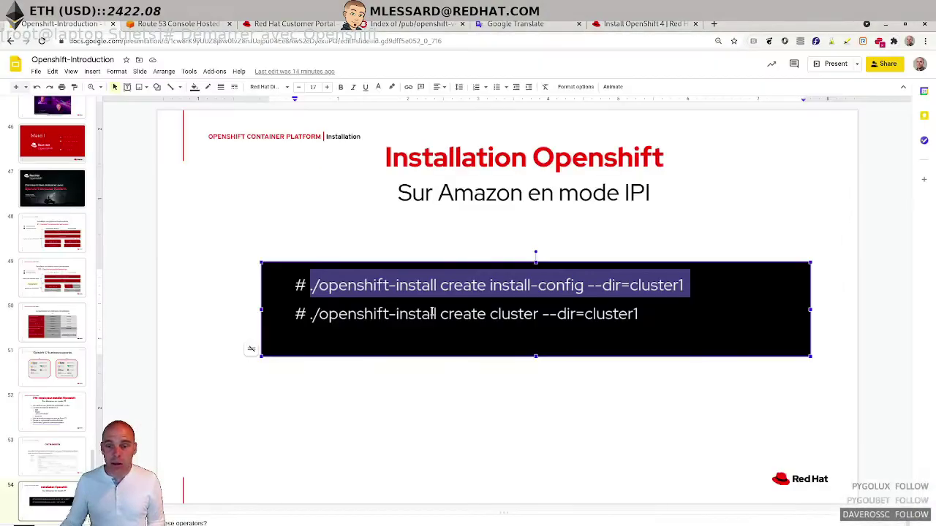
# Copy ./openshift-install create cluster --dir=cluster1 from the presentation's Installation Openshift slide and try to run it in the terminal
pyautogui.click(433, 313)
pyautogui.moveTo(637, 315); pyautogui.dragTo(310, 316)
pyautogui.rightClick(347, 316)
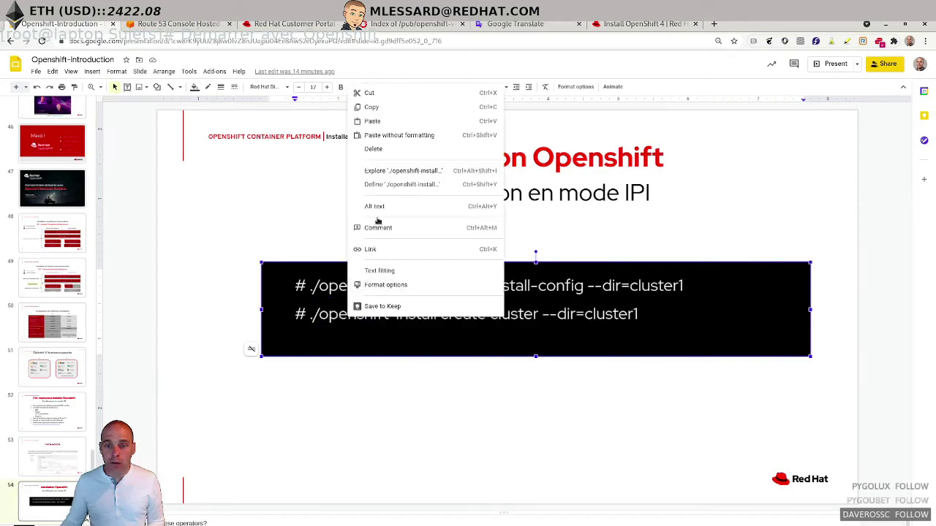
pyautogui.click(370, 108)
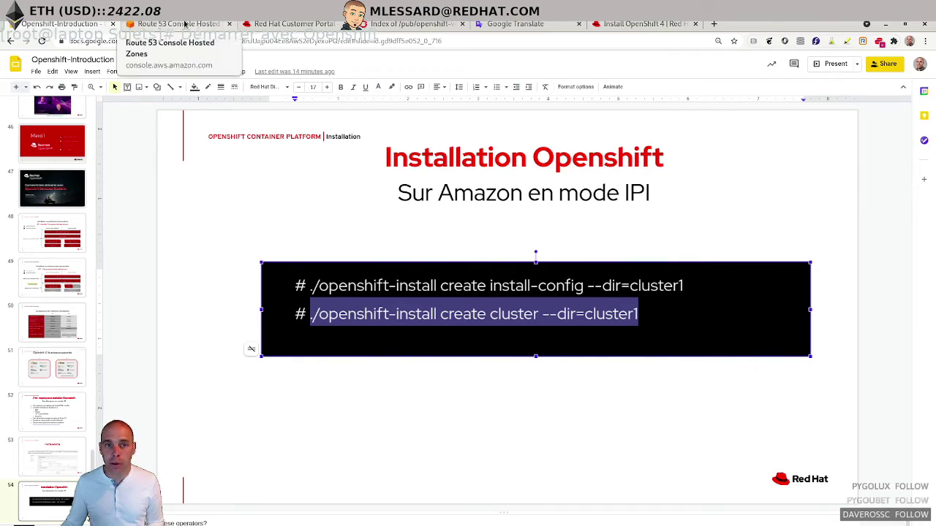
pyautogui.hotkey('alt', 'Tab')
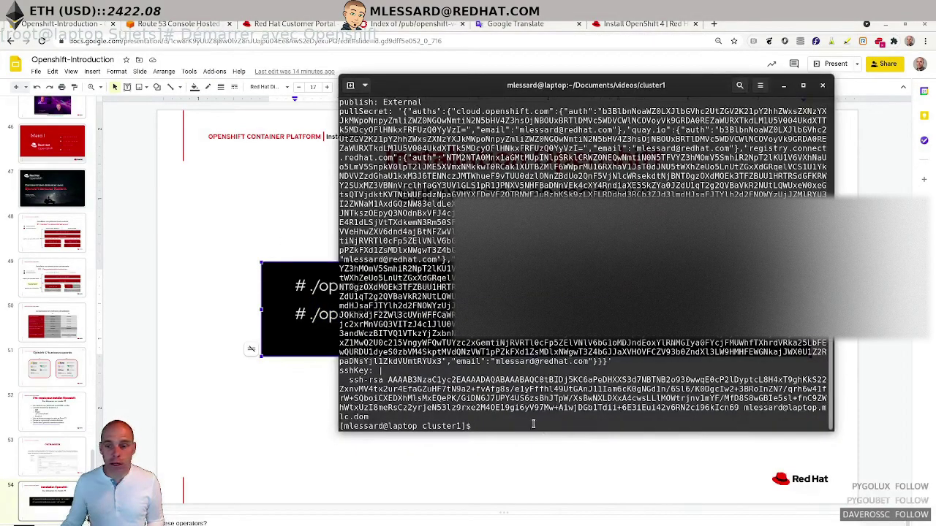
pyautogui.hotkey('ctrl', 'shift', 'v')
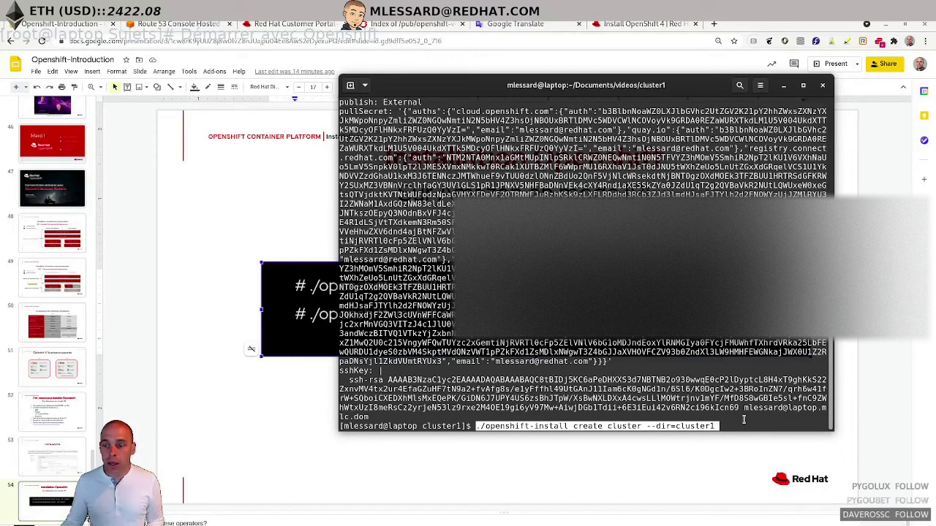
pyautogui.press('Return')
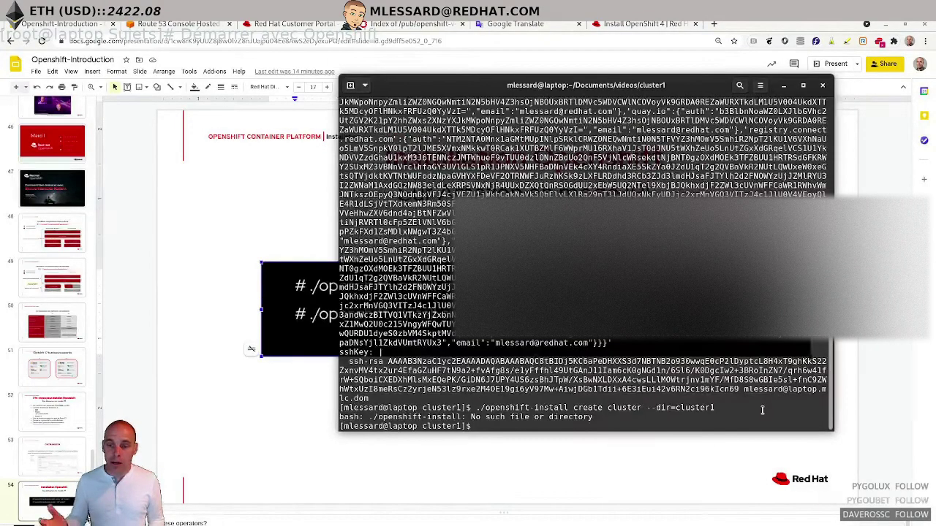
# Return to the videos directory, run ./openshift-install create cluster --dir=cluster1 there, and reposition and enlarge the terminal window
pyautogui.write('cd ..')
pyautogui.press('Return')
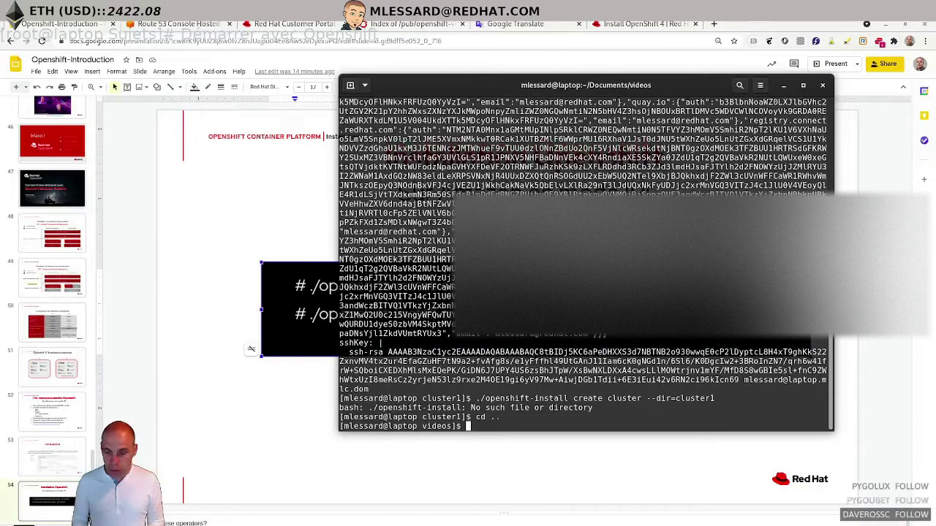
pyautogui.press('Up')
pyautogui.press('Up')
pyautogui.press('Return')
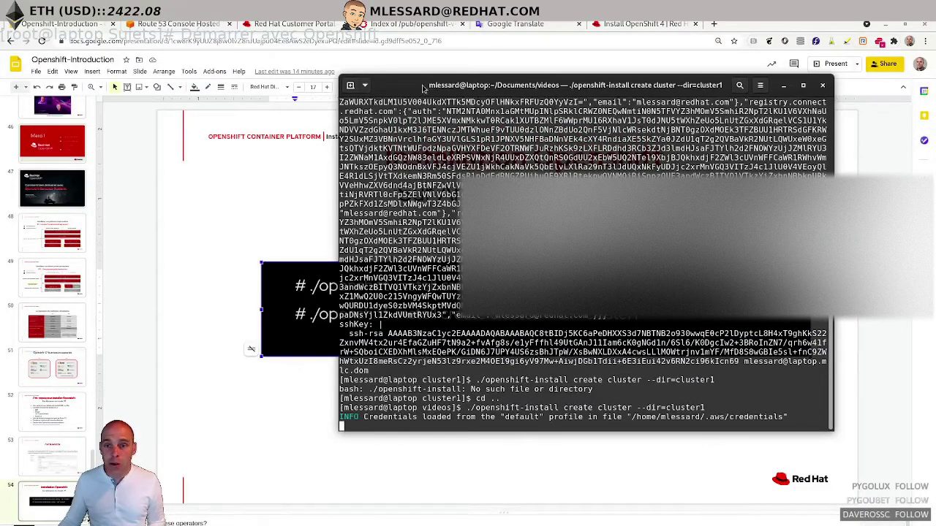
pyautogui.moveTo(555, 85); pyautogui.dragTo(313, 30)
pyautogui.moveTo(592, 376); pyautogui.dragTo(814, 394)
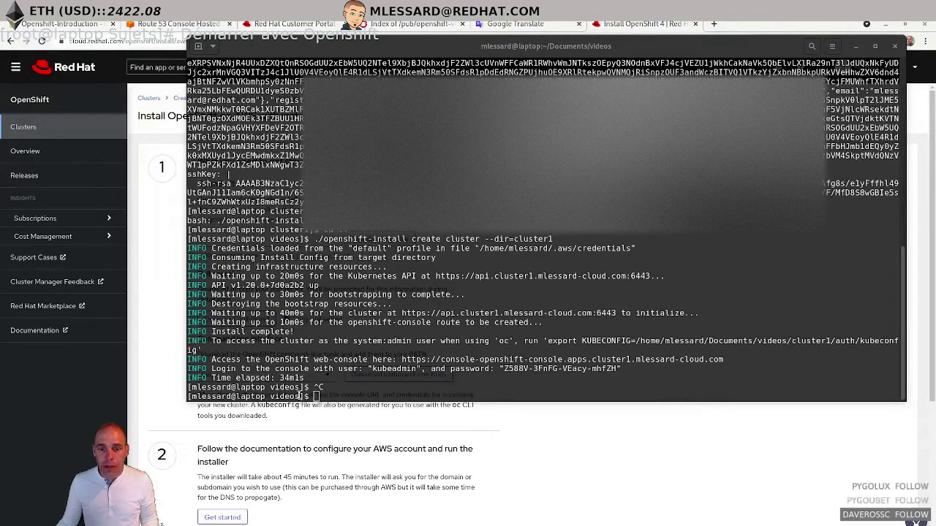
# Highlight the elapsed time in the finished installer output, and clear the selection
pyautogui.click(275, 378)
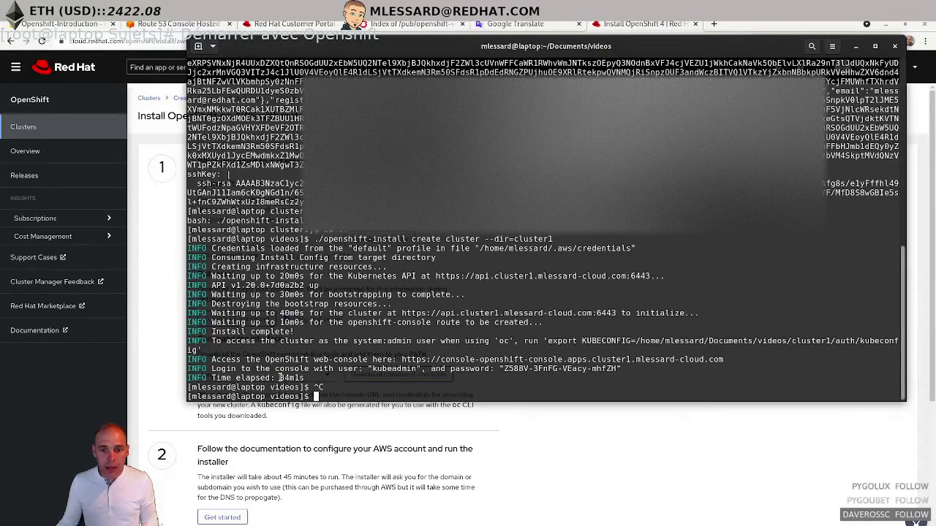
pyautogui.moveTo(275, 378); pyautogui.dragTo(291, 378)
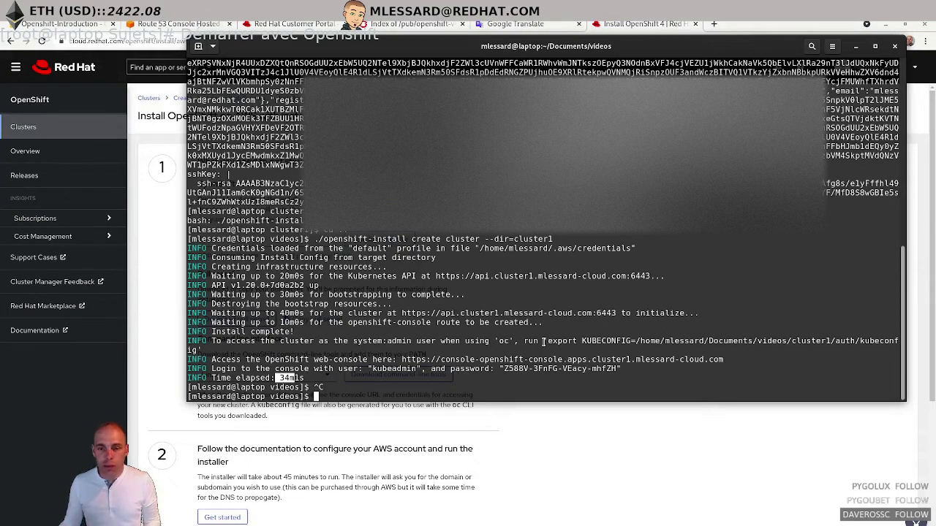
pyautogui.click(481, 392)
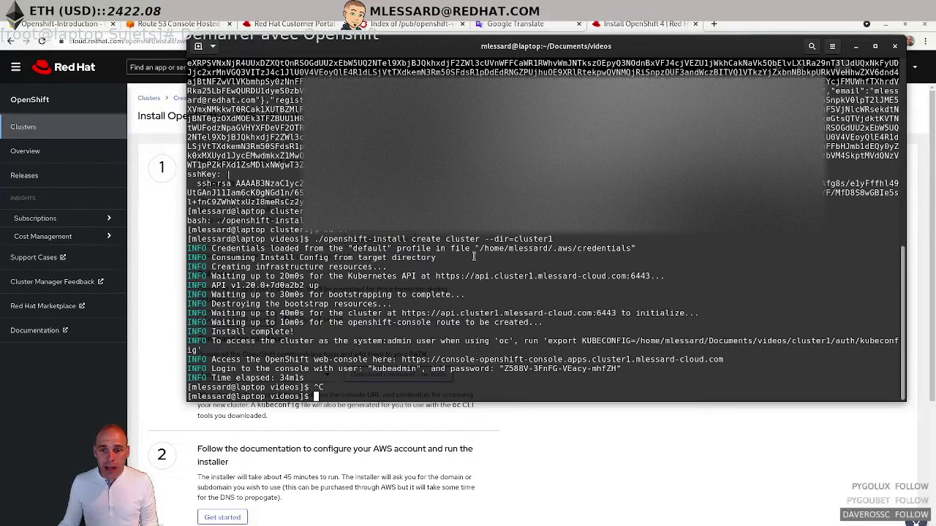
# Open the OpenShift web console link from the installer output and copy the kubeadmin password from the terminal
pyautogui.rightClick(605, 359)
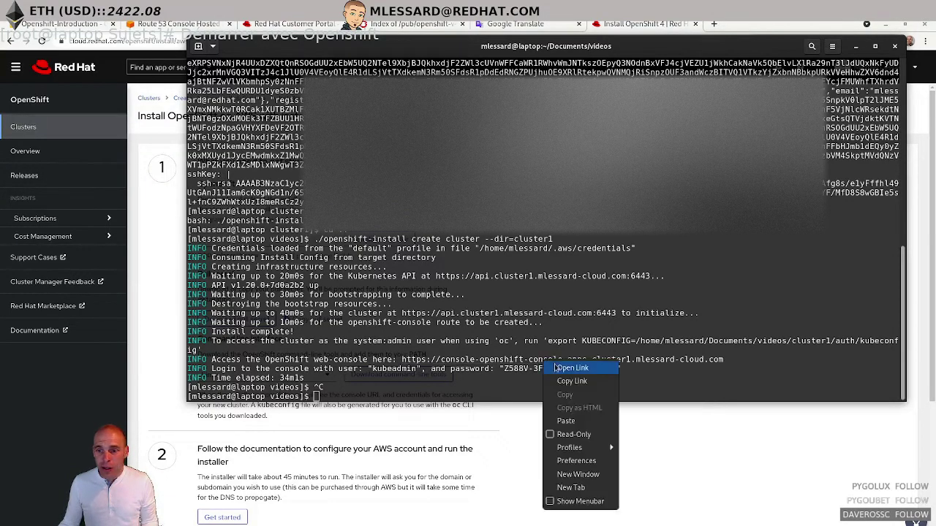
pyautogui.click(629, 366)
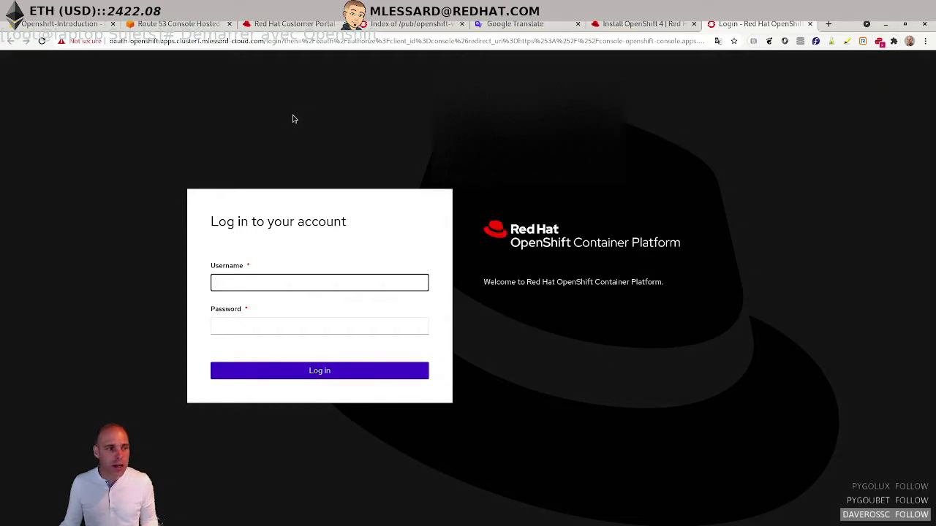
pyautogui.hotkey('alt', 'Tab')
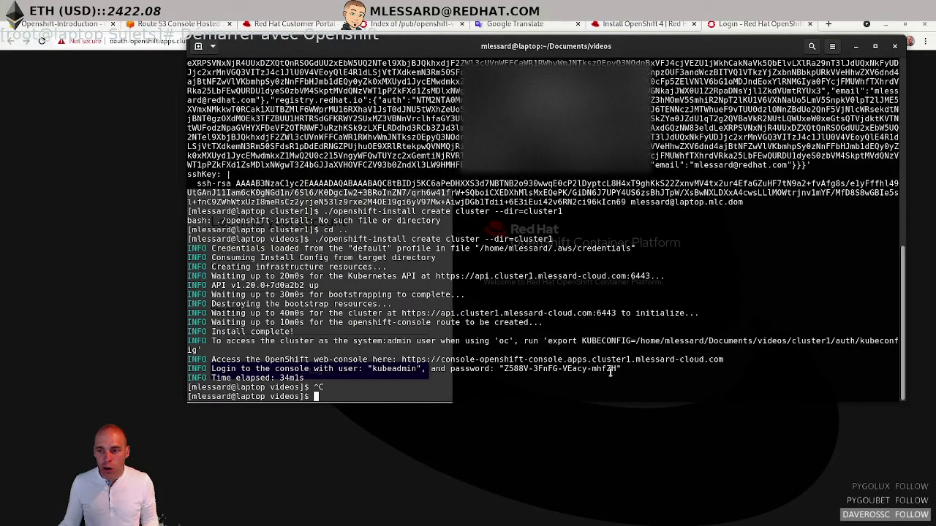
pyautogui.doubleClick(502, 369)
pyautogui.moveTo(502, 367); pyautogui.dragTo(506, 364)
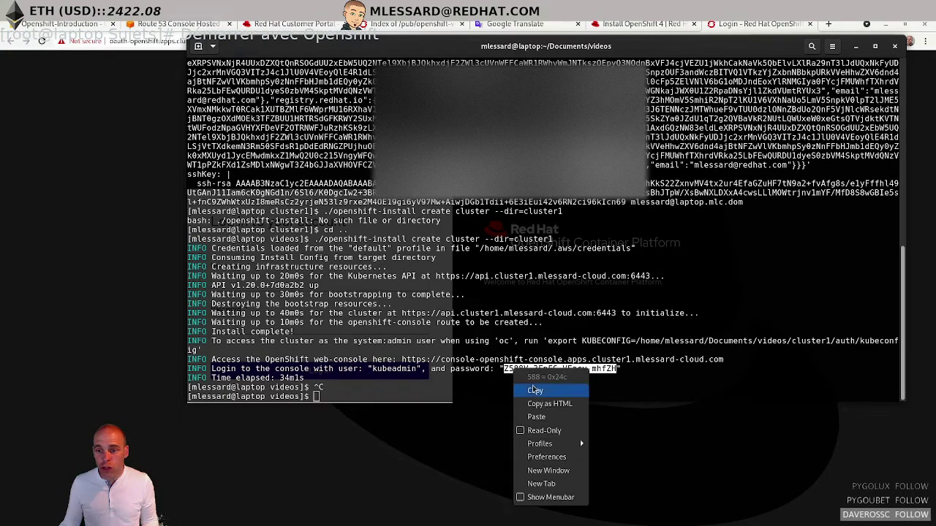
pyautogui.click(536, 390)
# Log in to the OpenShift web console as kubeadmin with the copied password
pyautogui.hotkey('alt', 'Tab')
pyautogui.click(296, 283)
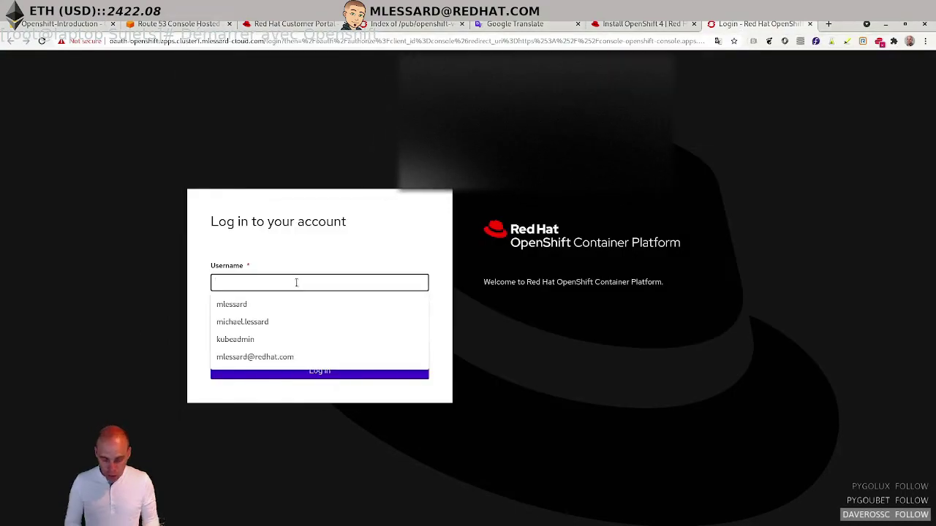
pyautogui.write('kubeadmin')
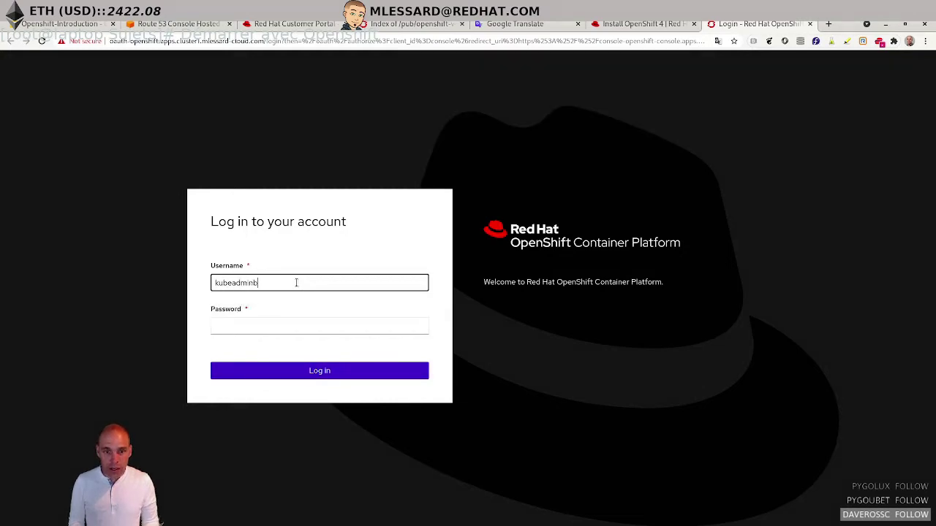
pyautogui.press('Tab')
pyautogui.hotkey('ctrl', 'v')
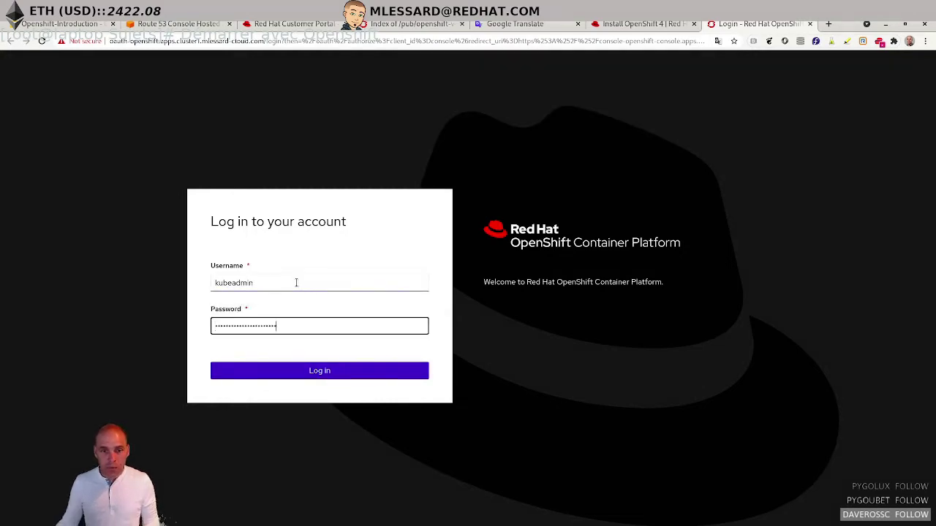
pyautogui.click(342, 372)
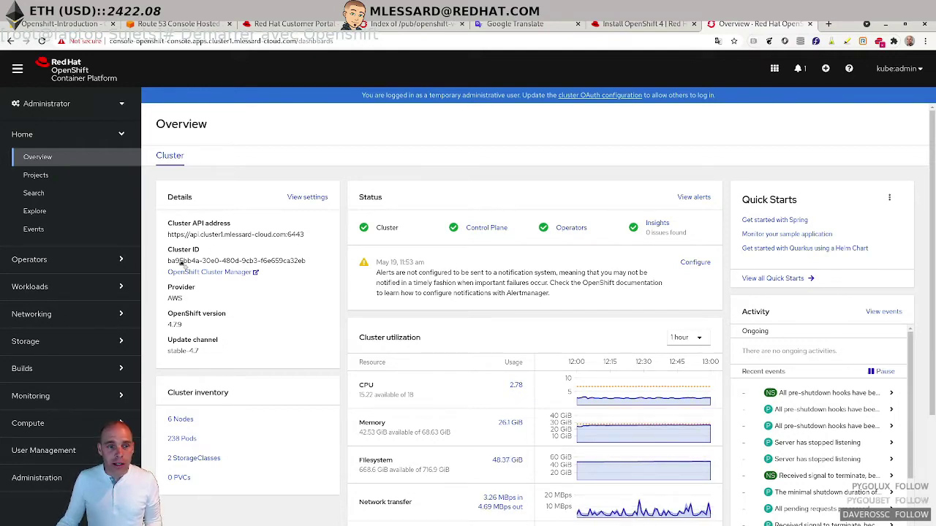
# Switch the console to the Developer perspective and skip the welcome tour
pyautogui.click(97, 107)
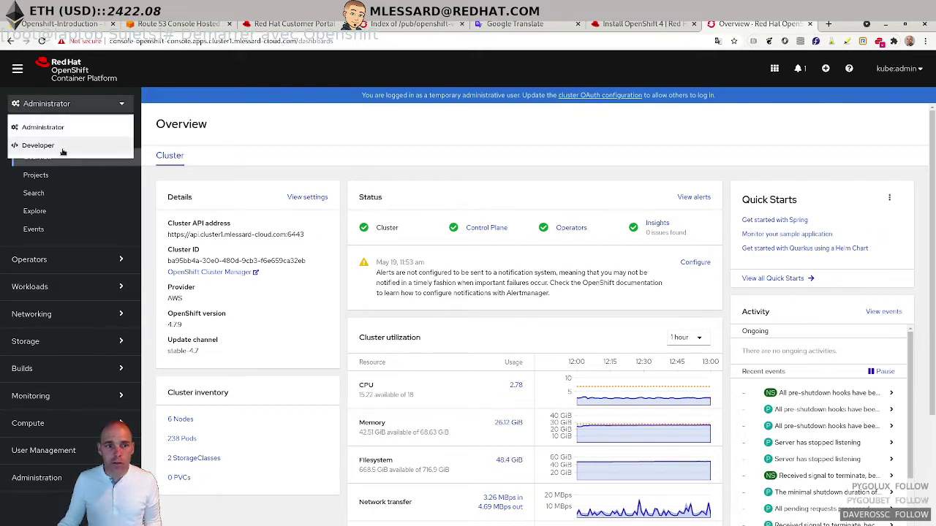
pyautogui.click(63, 146)
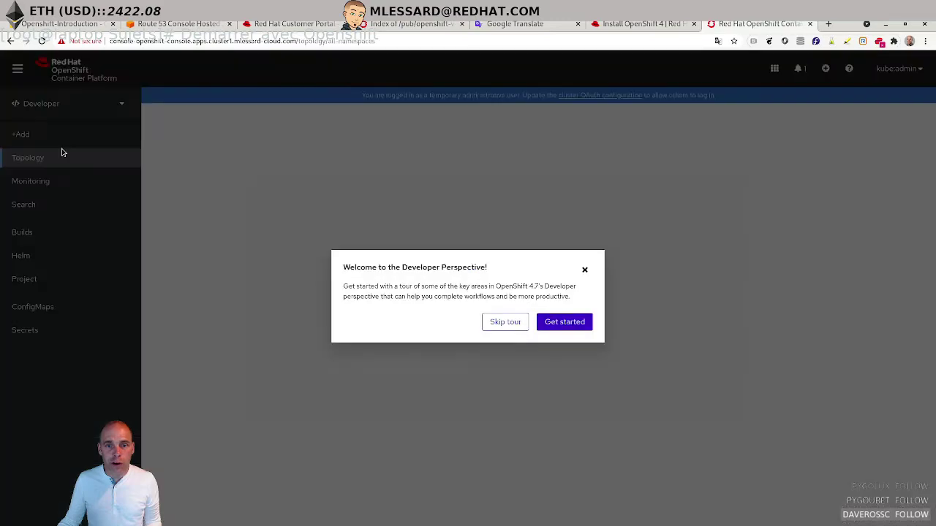
pyautogui.click(505, 323)
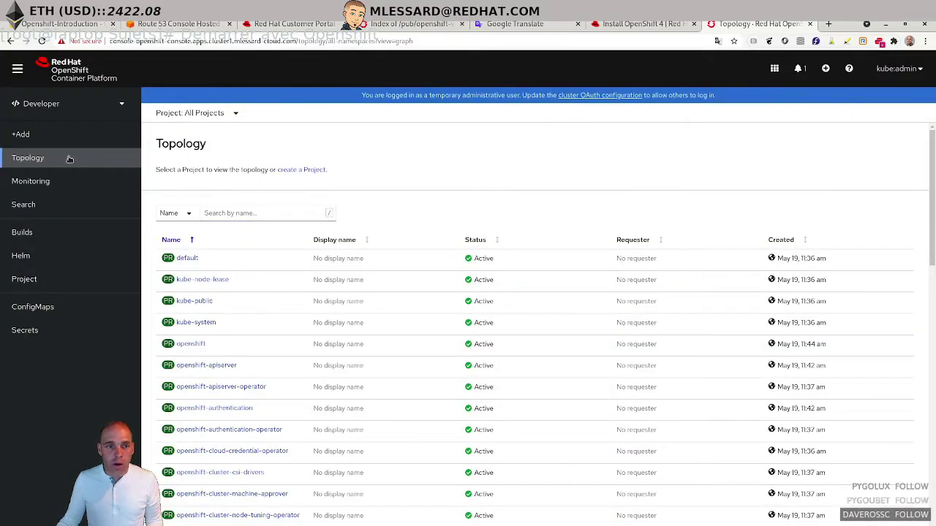
# Create a new project named testvalidation from the Add page
pyautogui.click(27, 136)
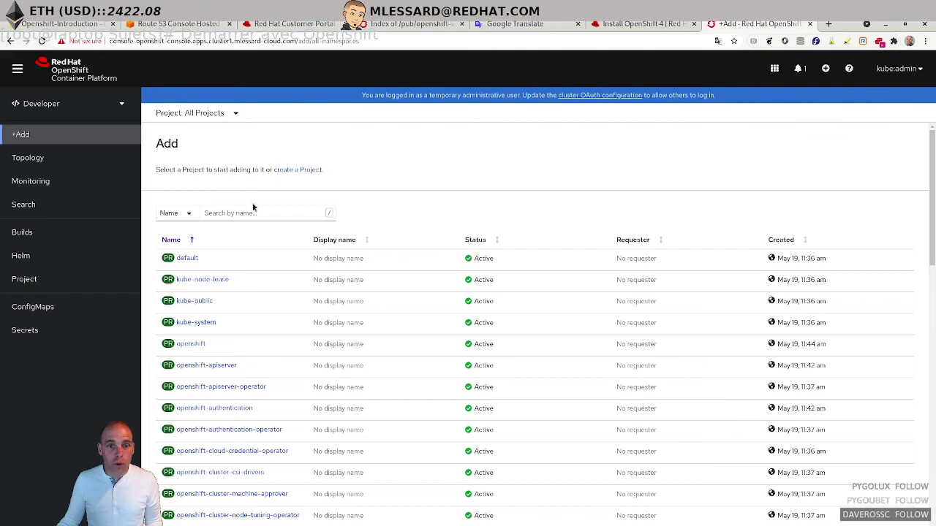
pyautogui.click(288, 170)
pyautogui.click(381, 132)
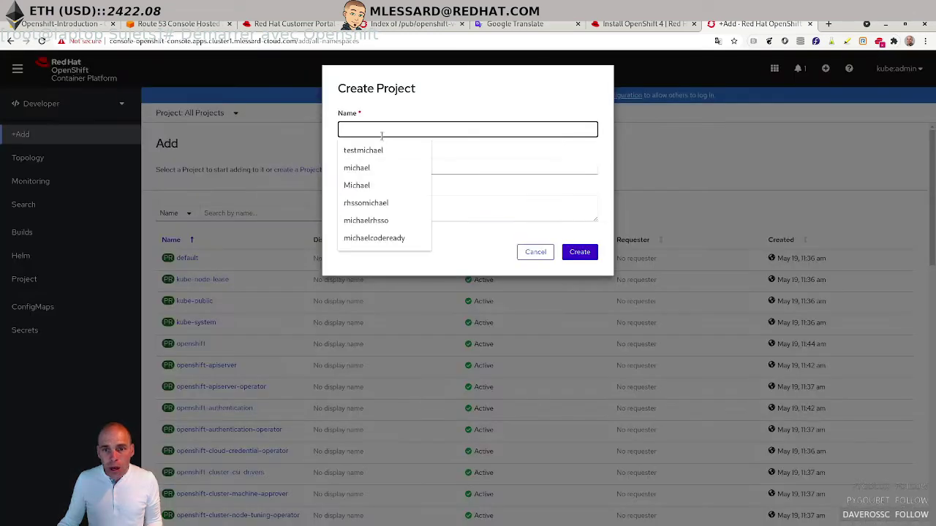
pyautogui.write('testvalidation')
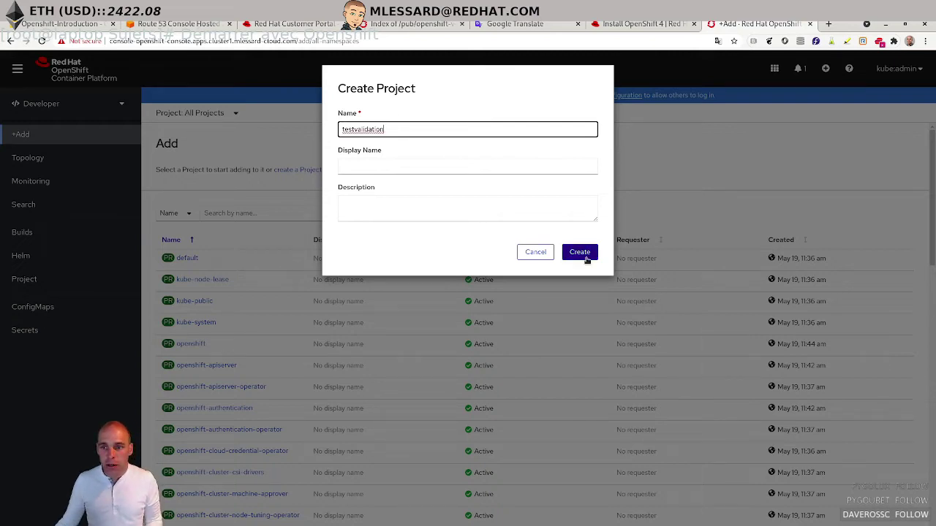
pyautogui.click(579, 252)
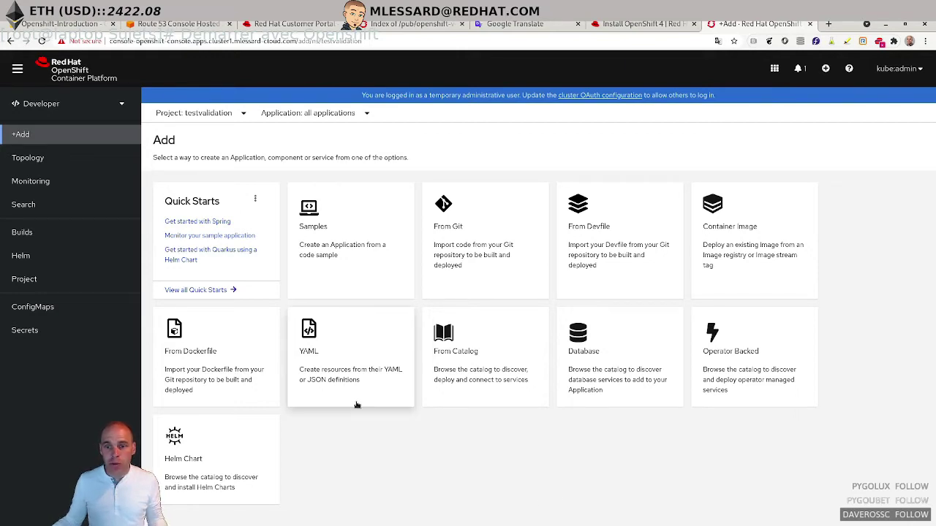
# Instantiate the CakePHP + MySQL (Ephemeral) template from the developer catalog in testvalidation with its default parameters
pyautogui.click(451, 355)
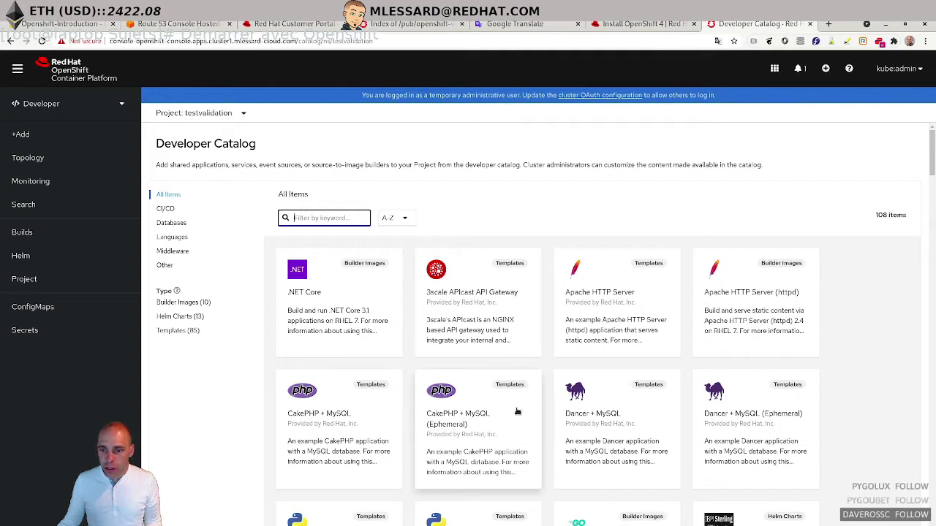
pyautogui.click(461, 431)
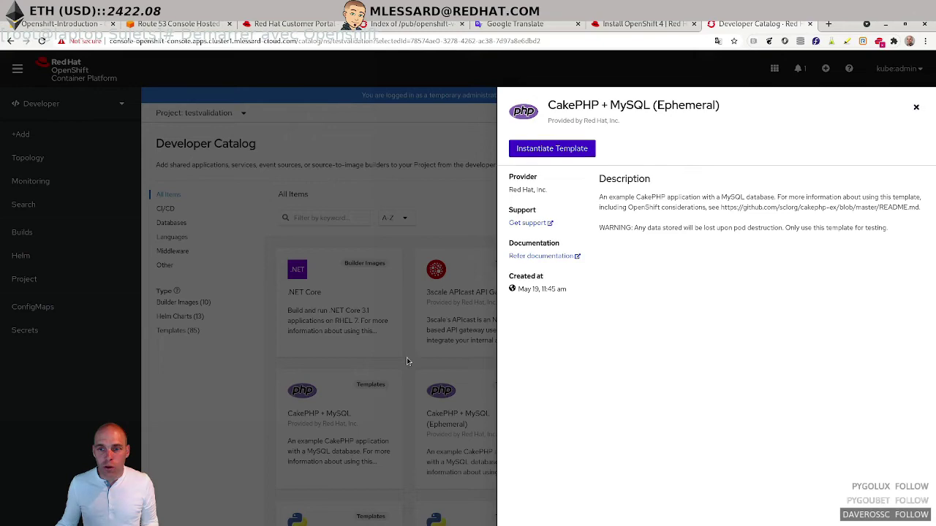
pyautogui.click(572, 152)
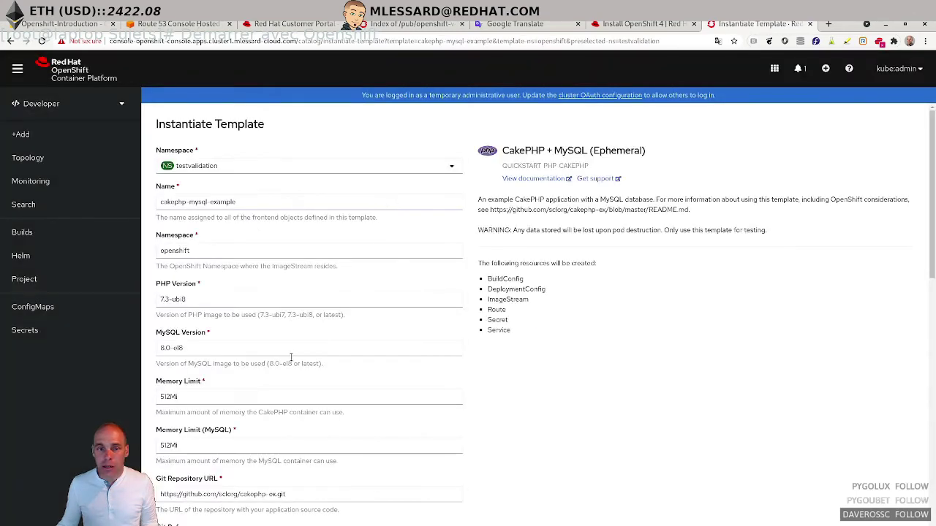
pyautogui.scroll(-5, 292, 343)
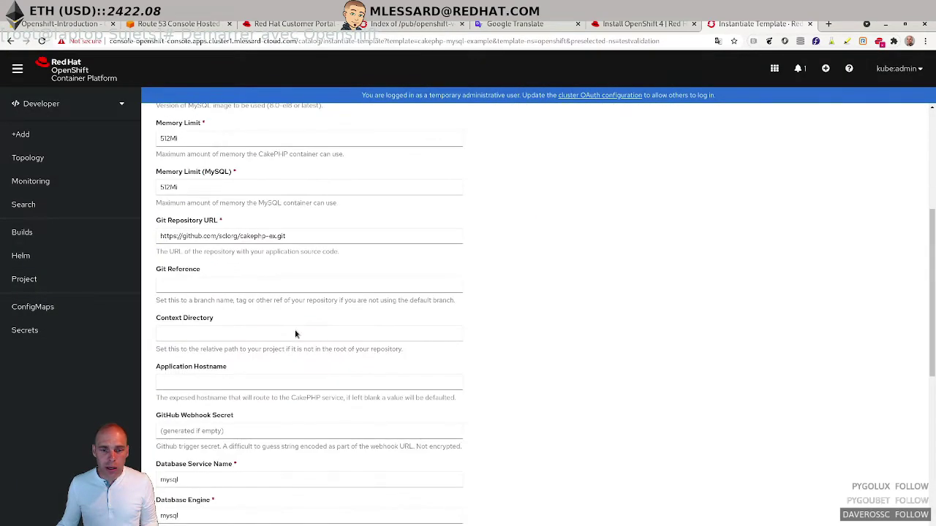
pyautogui.scroll(-6, 295, 332)
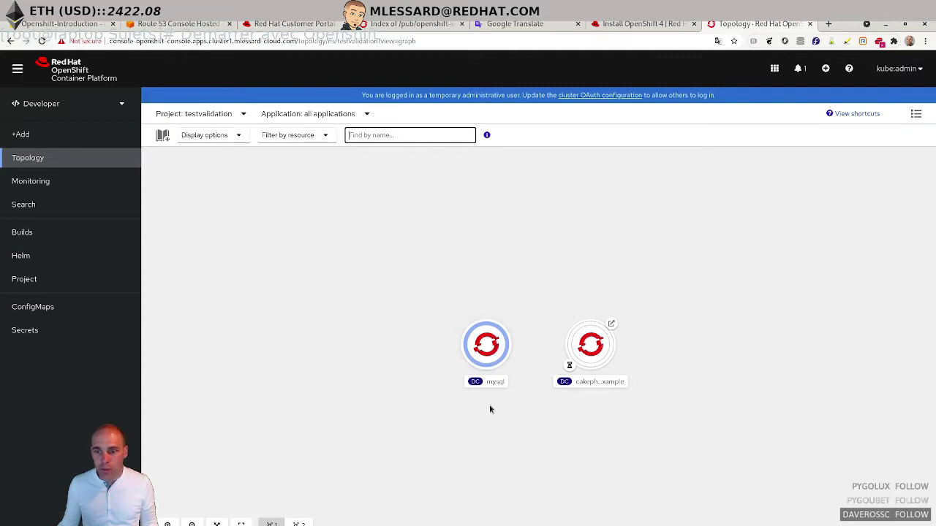
# View the mysql pod's logs from the topology, and inspect the resources of the cakephp-mysql-example deployment
pyautogui.click(498, 359)
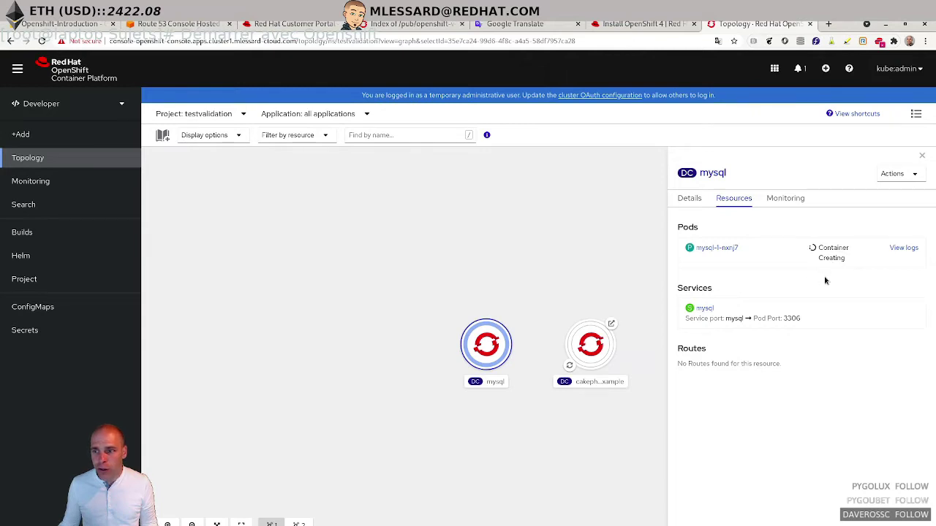
pyautogui.click(904, 248)
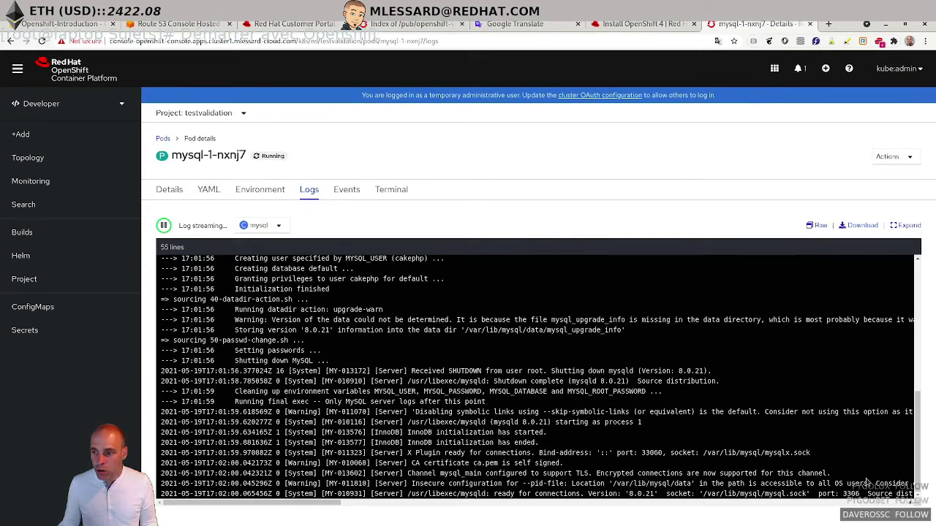
pyautogui.click(56, 161)
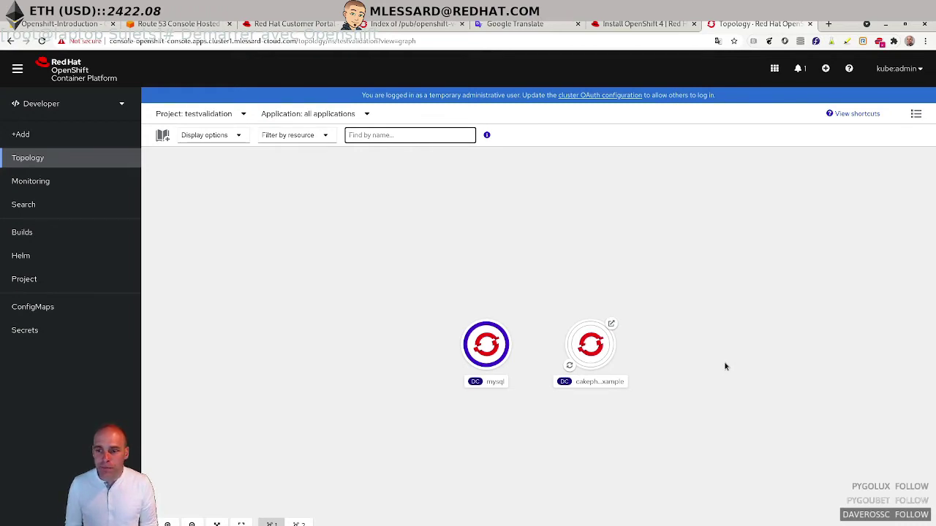
pyautogui.click(596, 347)
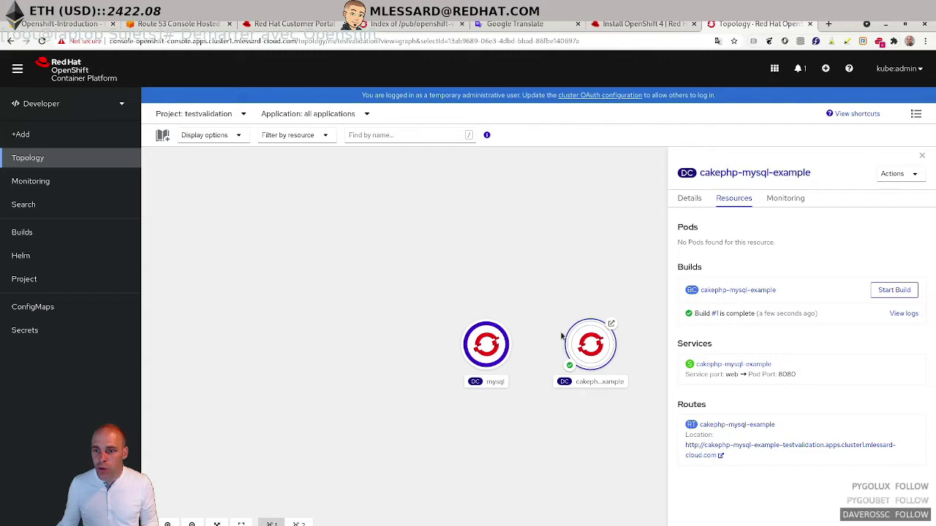
# Switch to the Administrator perspective and check the status and readiness of the mysql pod in the project's pod list
pyautogui.click(44, 104)
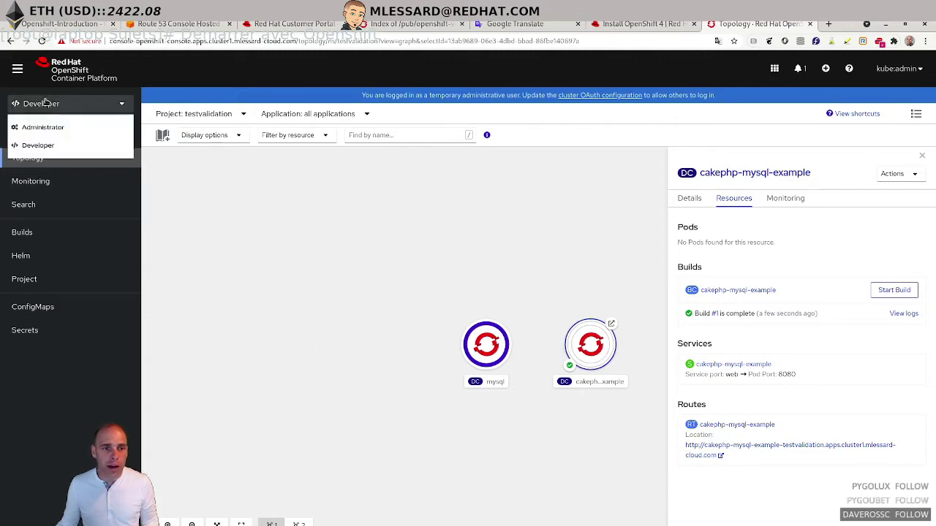
pyautogui.click(43, 127)
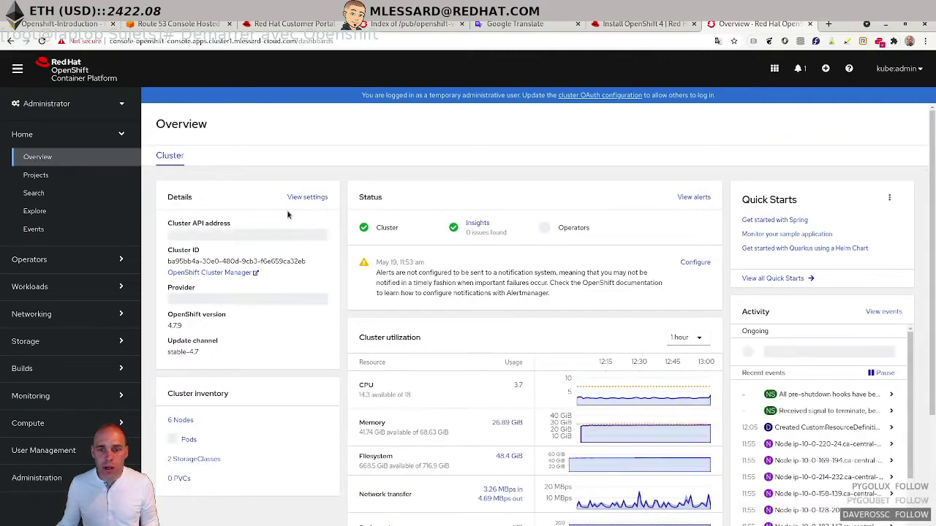
pyautogui.click(36, 285)
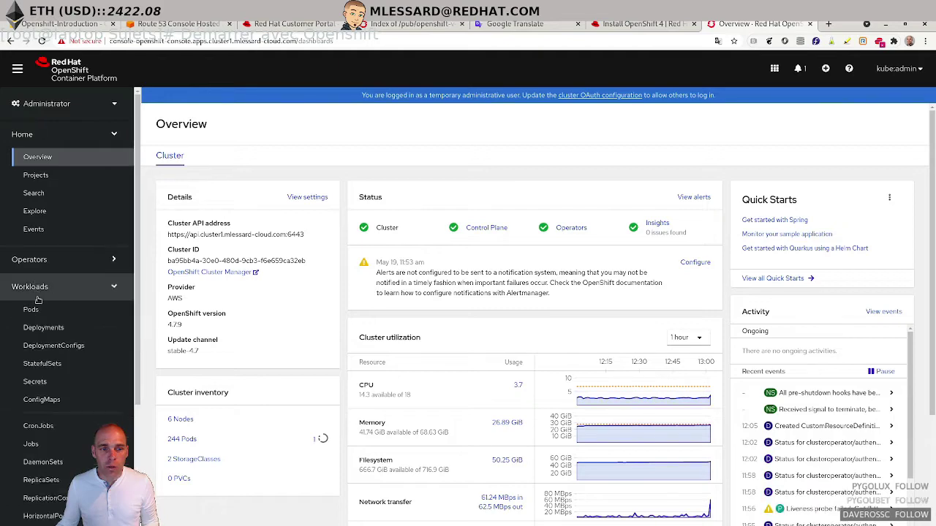
pyautogui.click(31, 311)
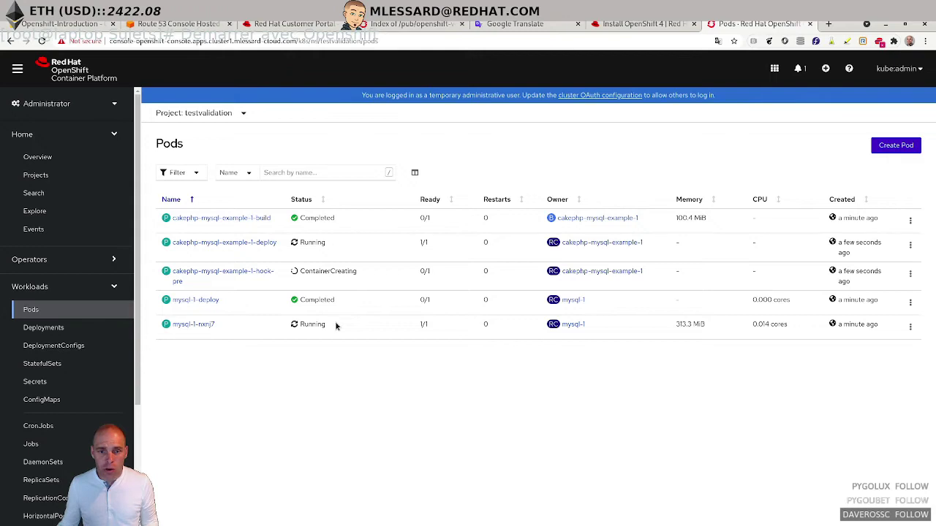
pyautogui.moveTo(336, 326); pyautogui.dragTo(292, 330)
pyautogui.moveTo(434, 324); pyautogui.dragTo(409, 328)
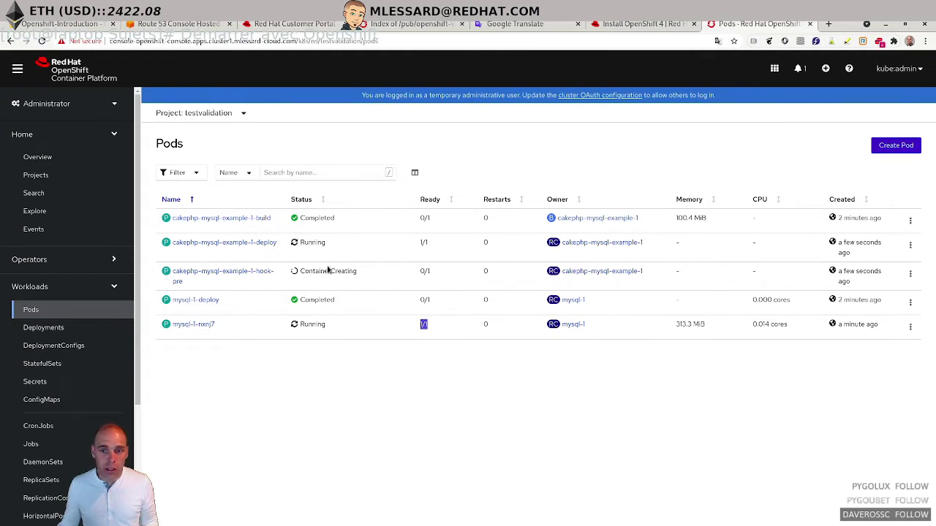
# Examine the logs and events of the cakephp-mysql-example-1-hook-pre pod
pyautogui.click(277, 278)
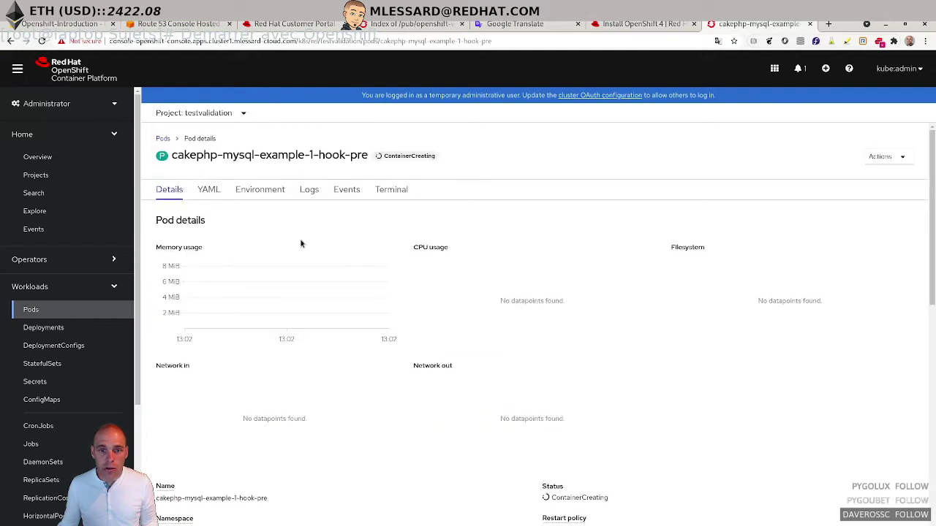
pyautogui.click(309, 190)
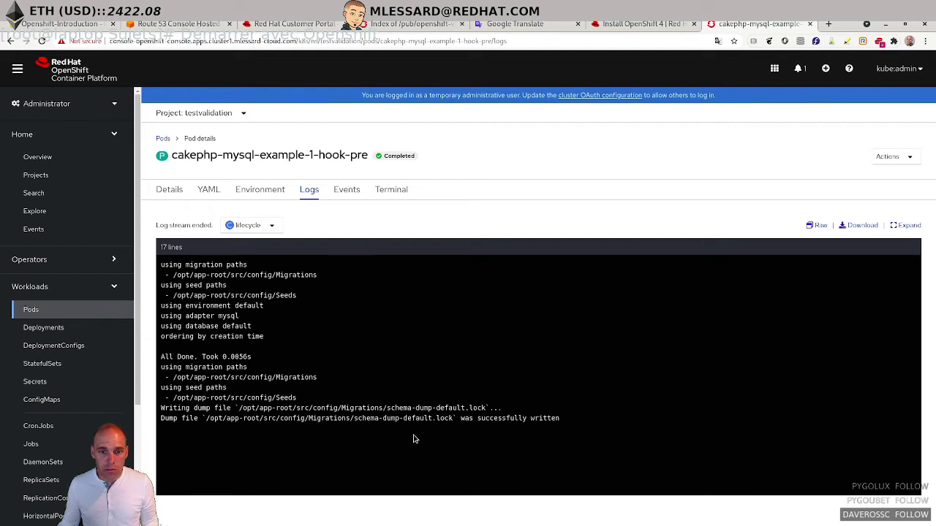
pyautogui.click(338, 192)
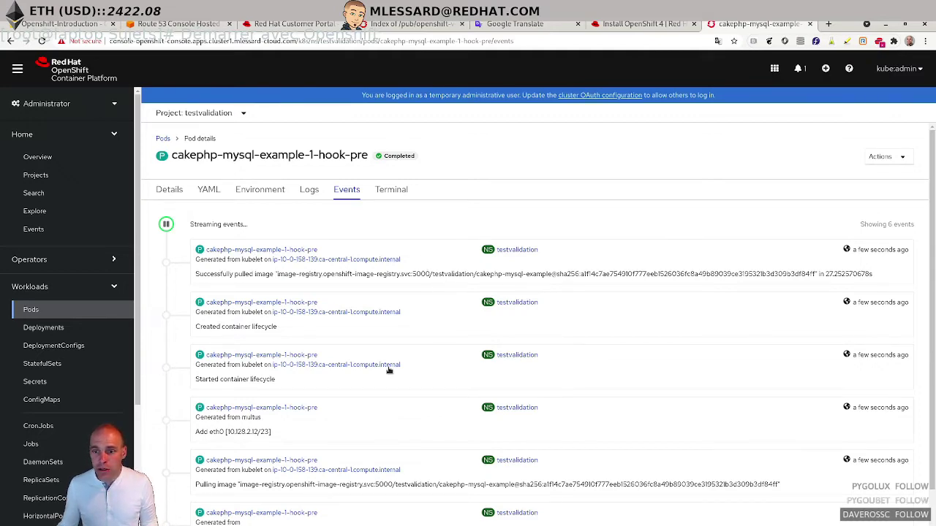
pyautogui.scroll(-1, 416, 424)
pyautogui.scroll(1, 390, 359)
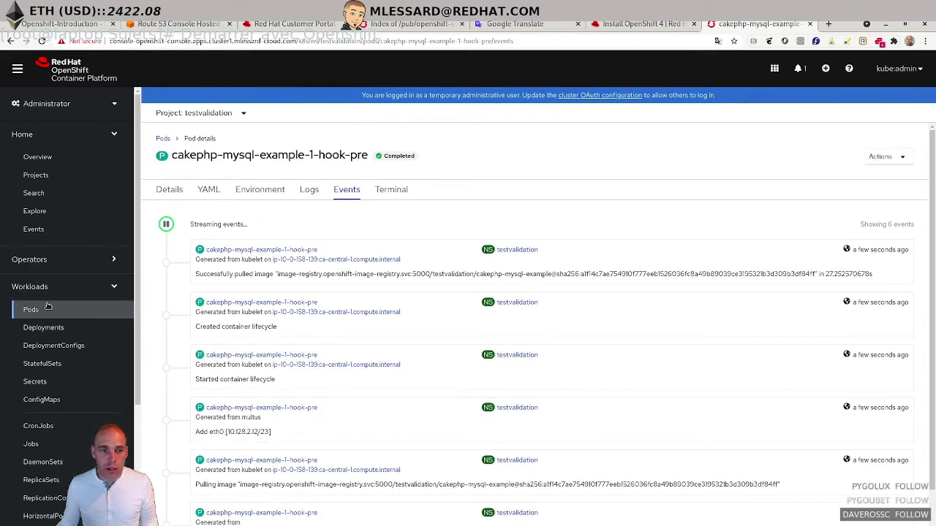
# Return to the Developer topology and view the logs of the cakephp-mysql-example deployment's running pod
pyautogui.click(83, 107)
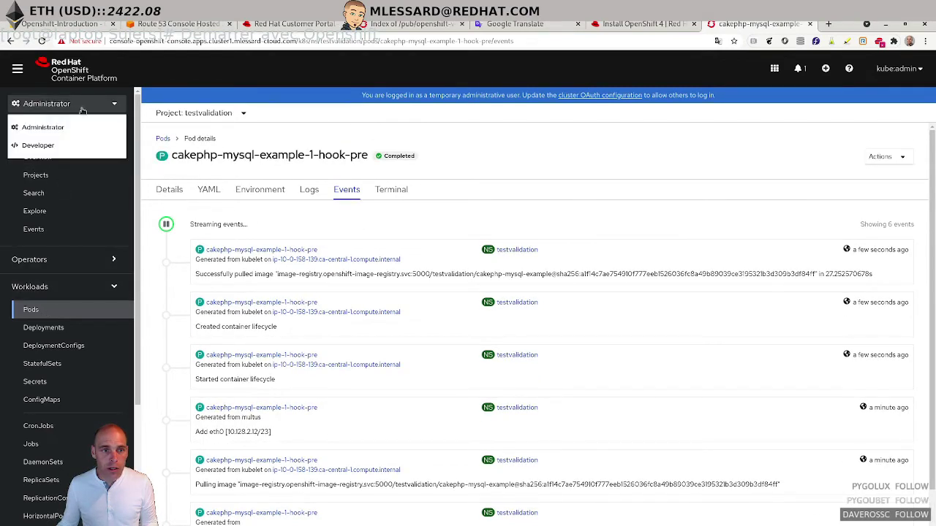
pyautogui.click(56, 149)
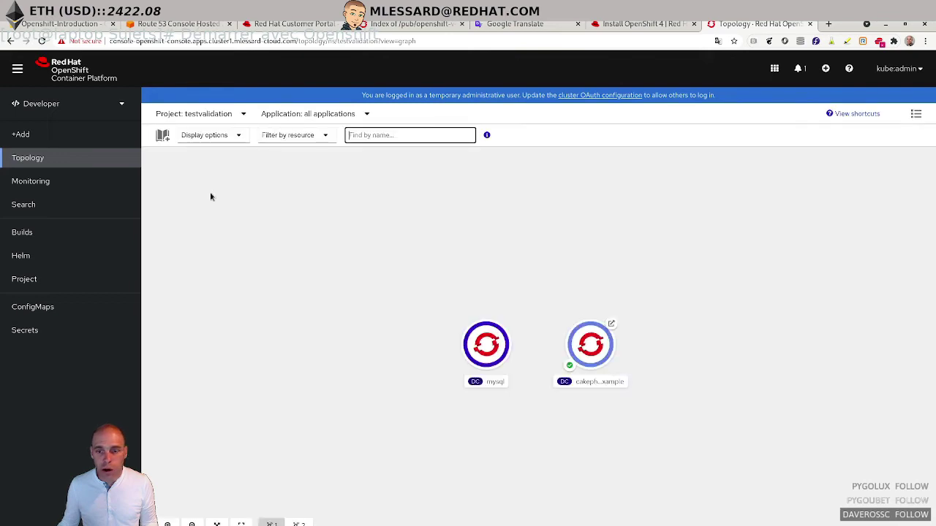
pyautogui.click(589, 337)
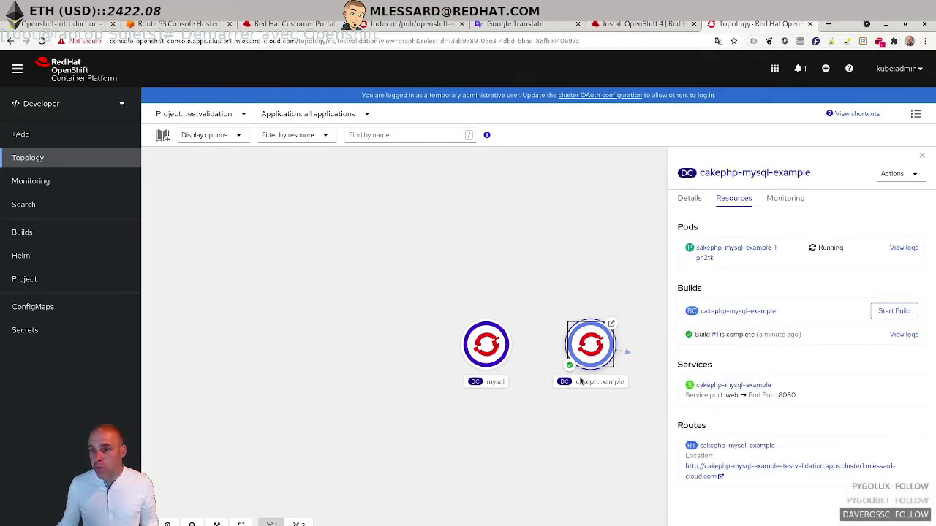
pyautogui.click(922, 155)
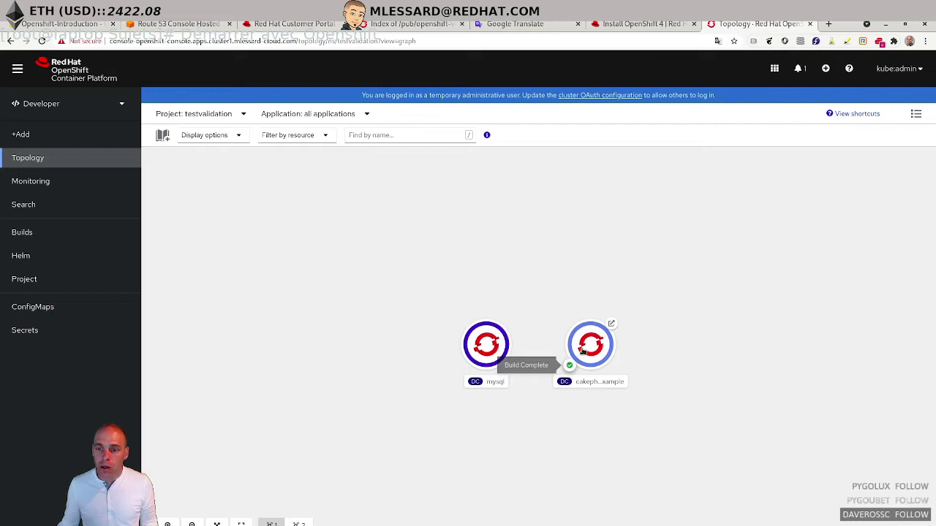
pyautogui.click(592, 347)
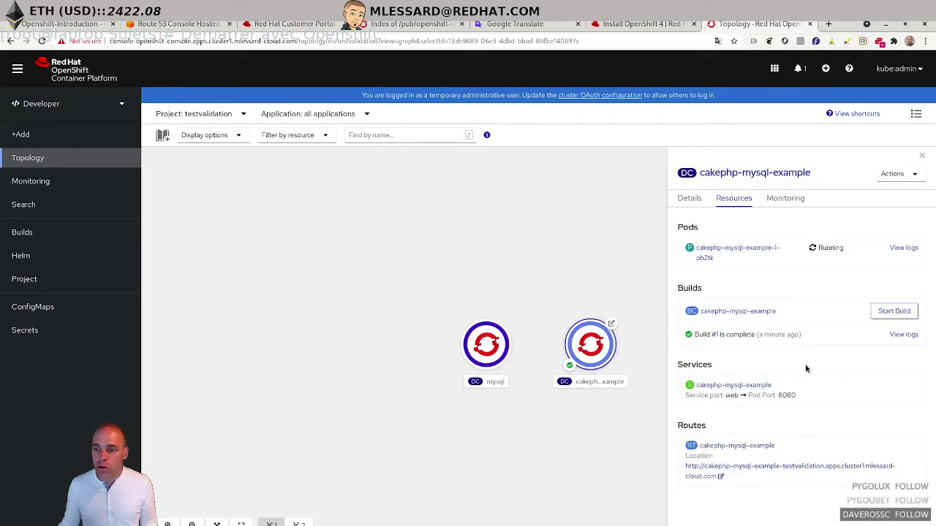
pyautogui.click(904, 247)
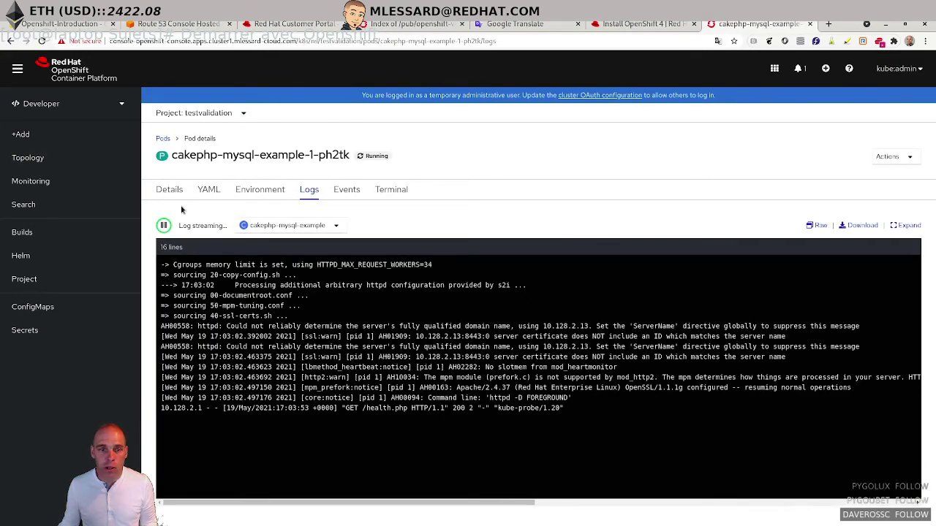
# Open the cakephp-mysql-example application's URL from the topology and reload its page to test the page view counter
pyautogui.click(27, 157)
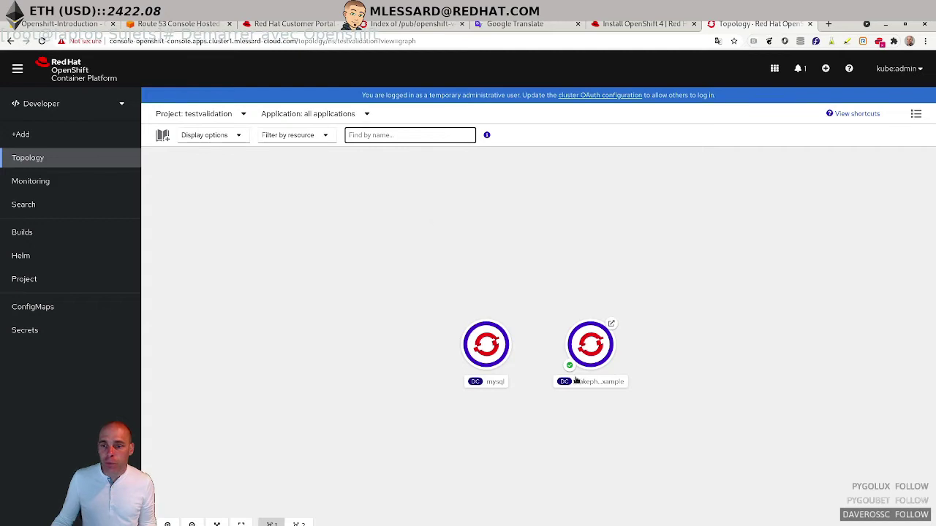
pyautogui.click(611, 325)
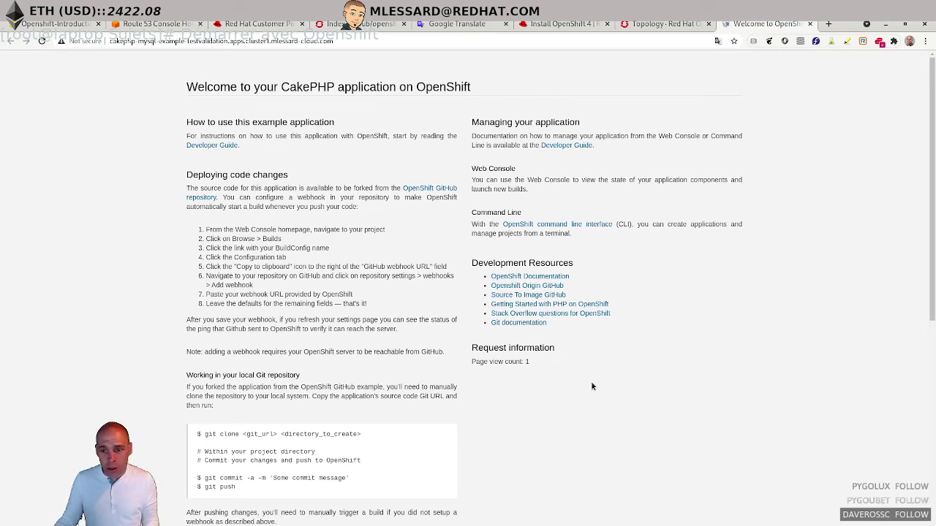
pyautogui.click(42, 41)
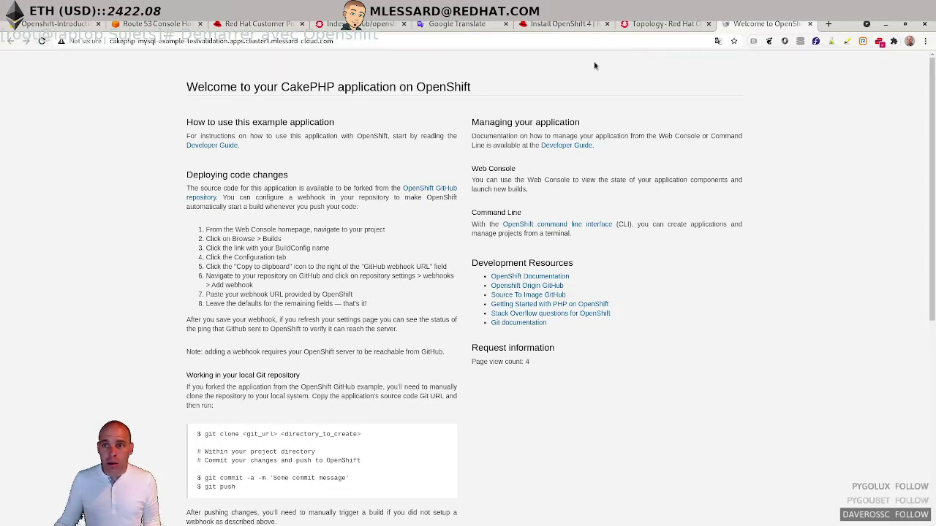
# Return to the OpenShift console and view the options for adding an application to the testvalidation project
pyautogui.click(551, 25)
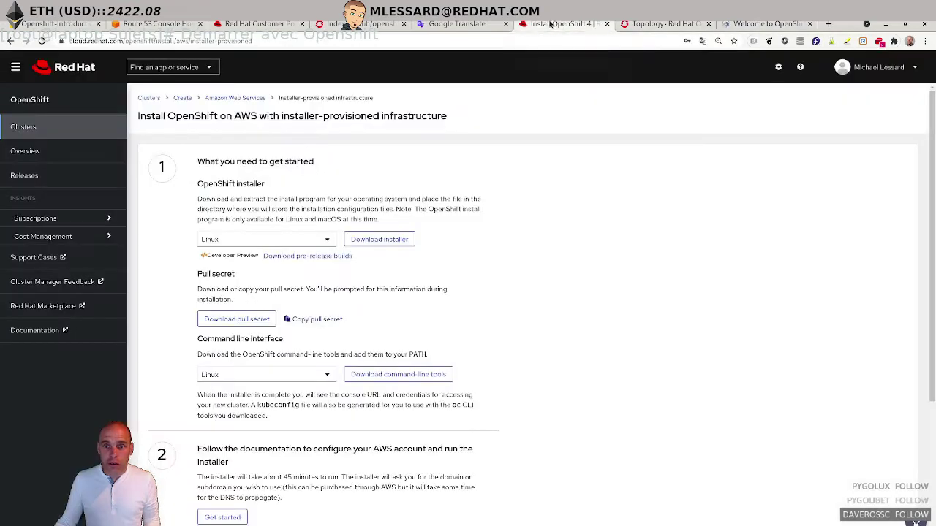
pyautogui.click(662, 24)
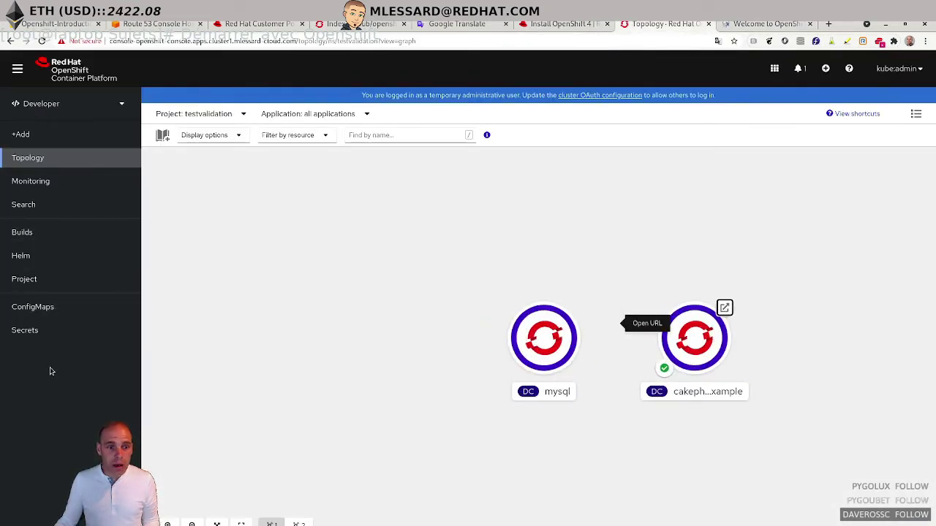
pyautogui.click(29, 136)
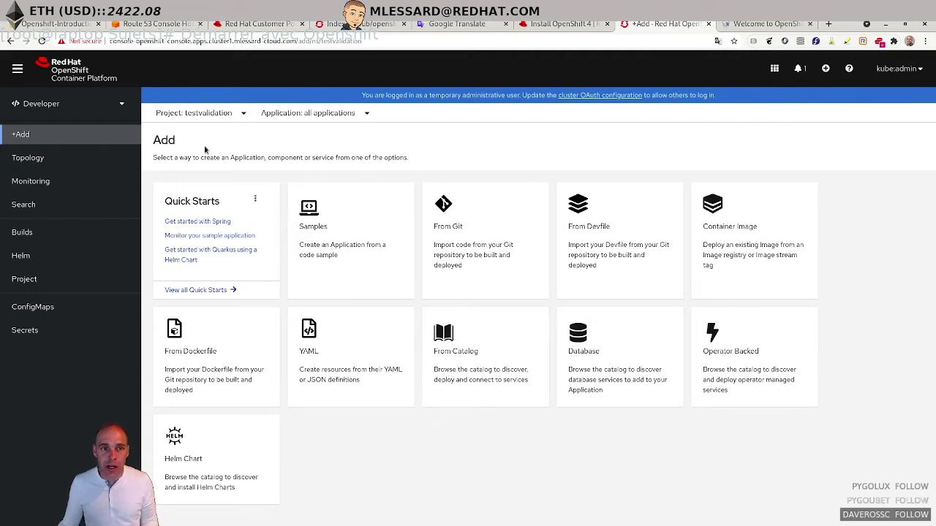
# Switch to the Administrator perspective and examine the charts of the API Performance monitoring dashboard
pyautogui.click(123, 103)
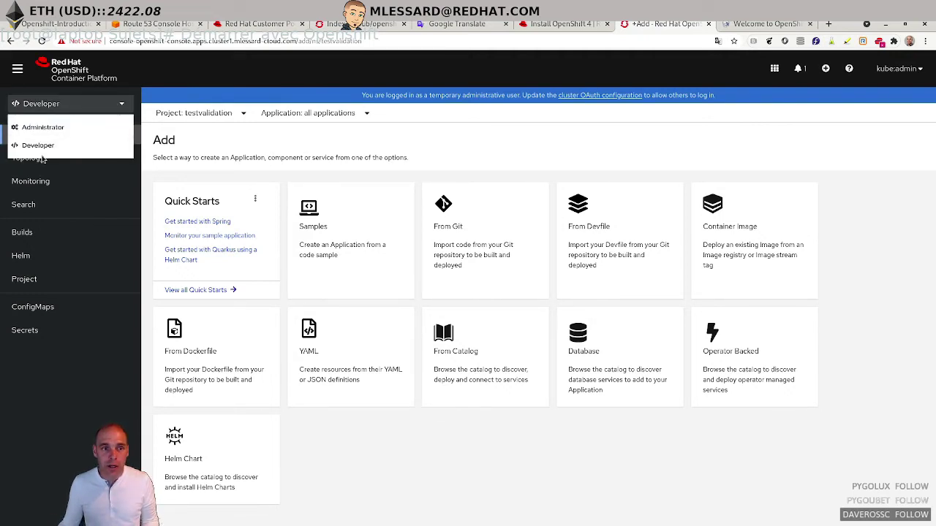
pyautogui.click(51, 131)
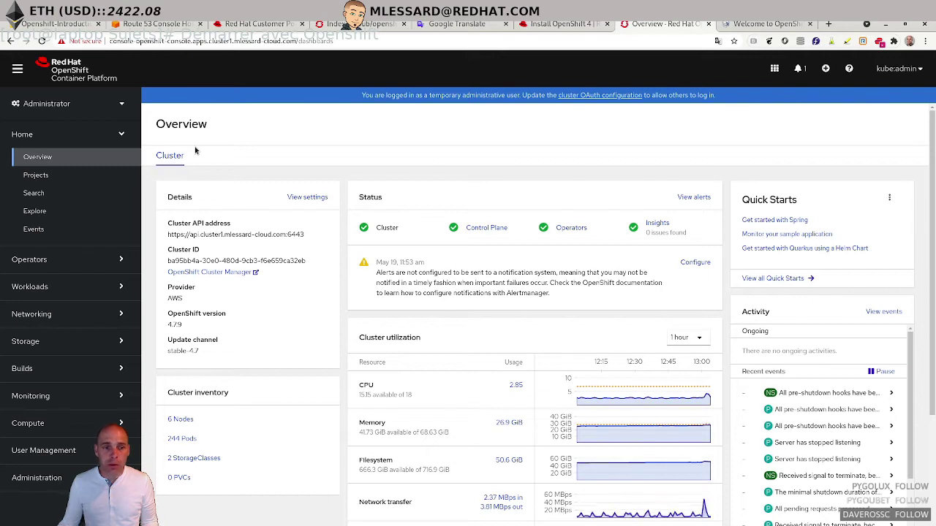
pyautogui.click(67, 397)
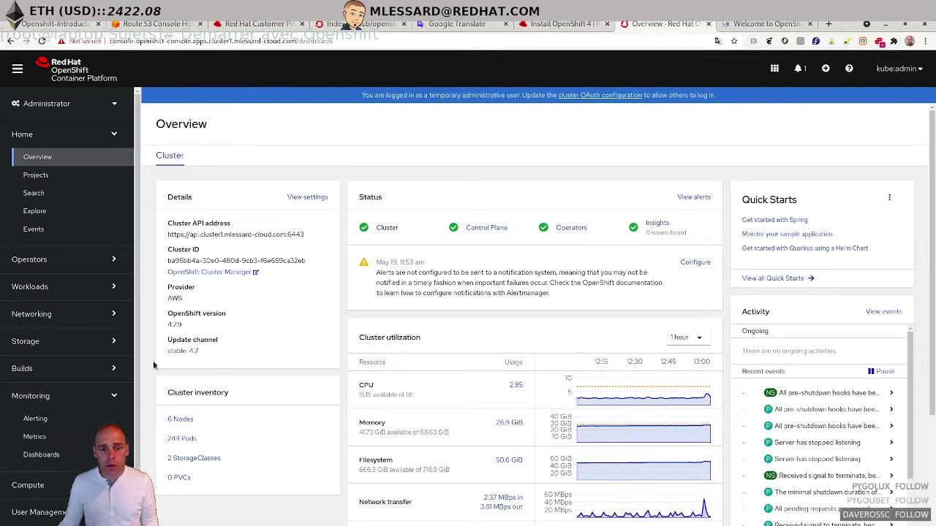
pyautogui.click(41, 455)
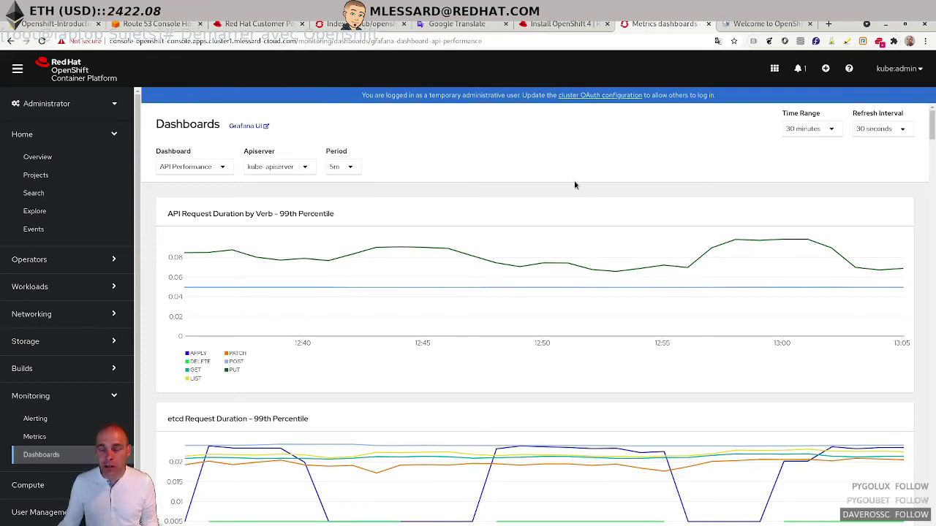
pyautogui.scroll(-10, 575, 185)
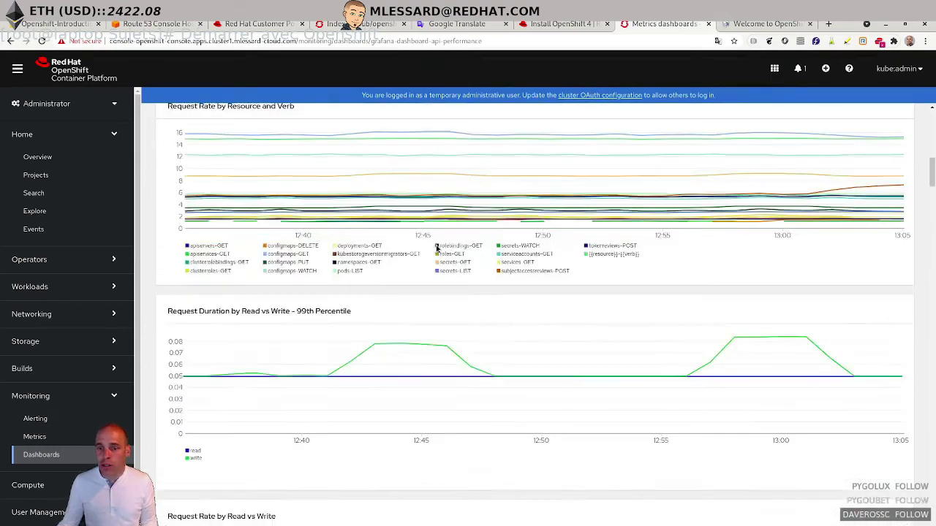
pyautogui.scroll(-15, 437, 248)
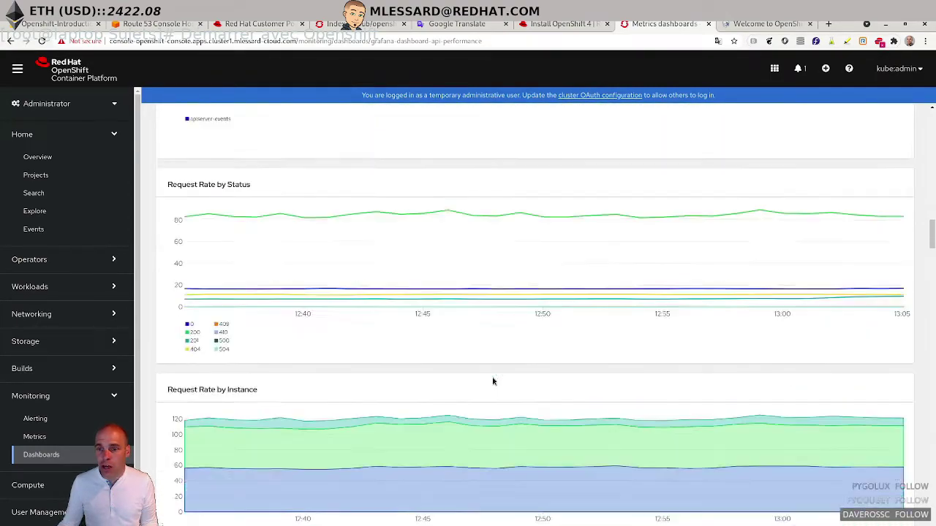
pyautogui.scroll(-10, 493, 380)
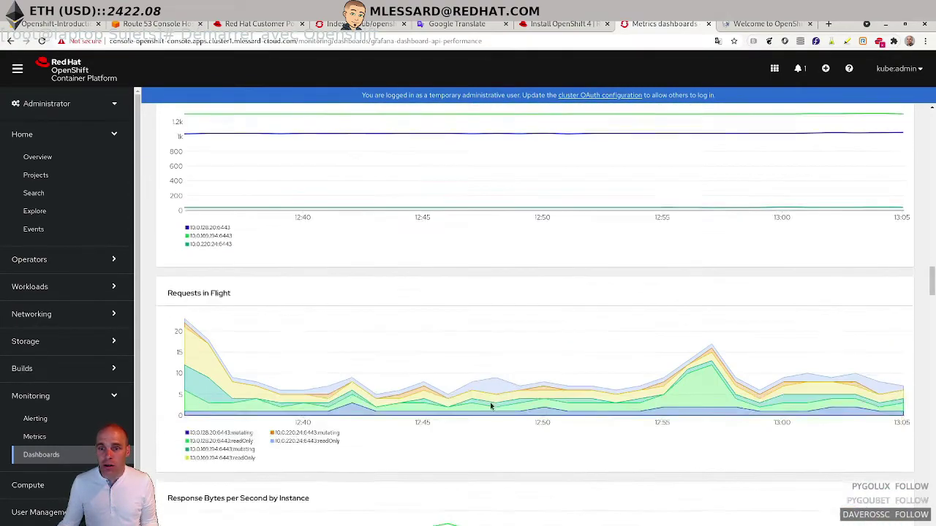
pyautogui.scroll(-3, 490, 402)
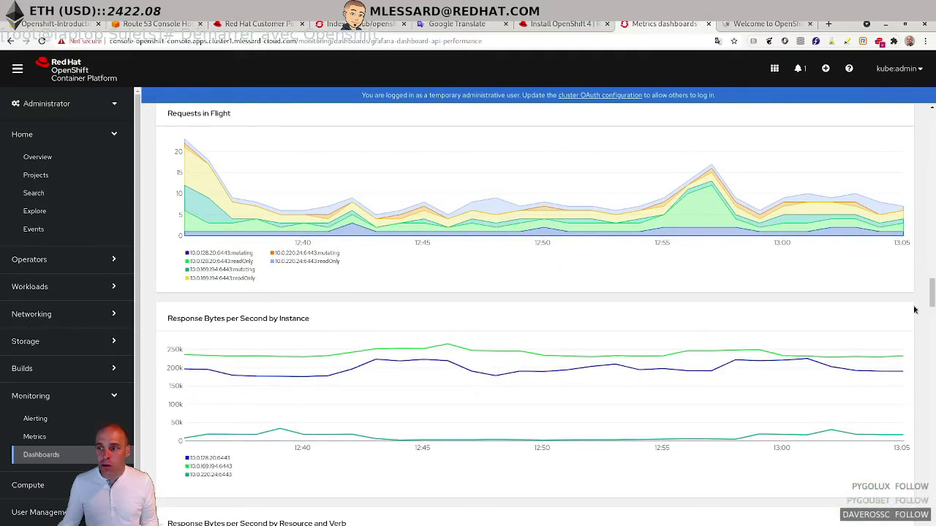
pyautogui.scroll(20, 914, 310)
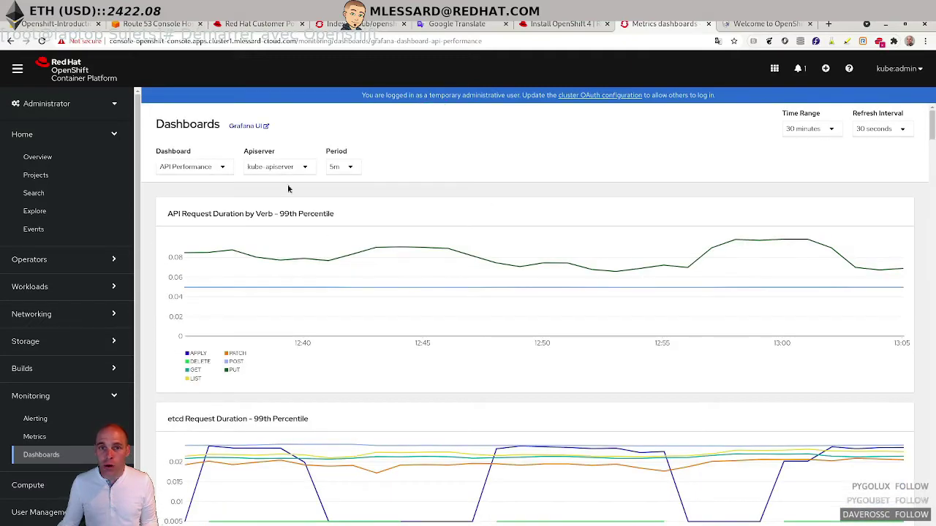
# Open the Grafana UI past the certificate warning, log in with OpenShift, and grant the user:info and user:check-access permissions
pyautogui.click(241, 125)
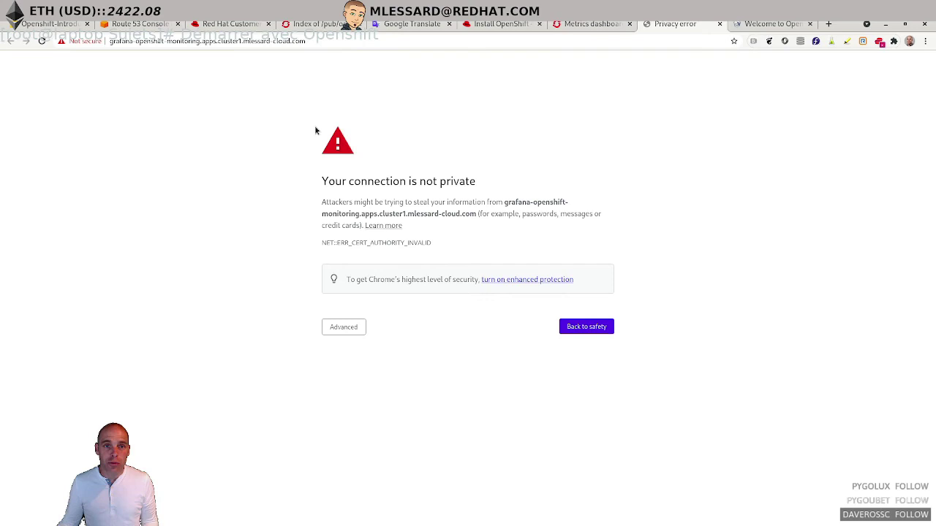
pyautogui.click(341, 327)
pyautogui.click(406, 414)
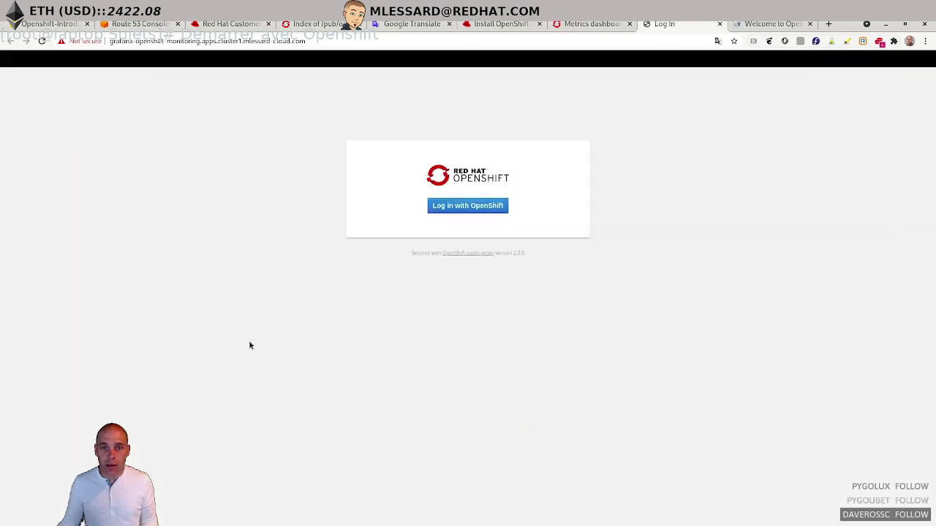
pyautogui.click(473, 211)
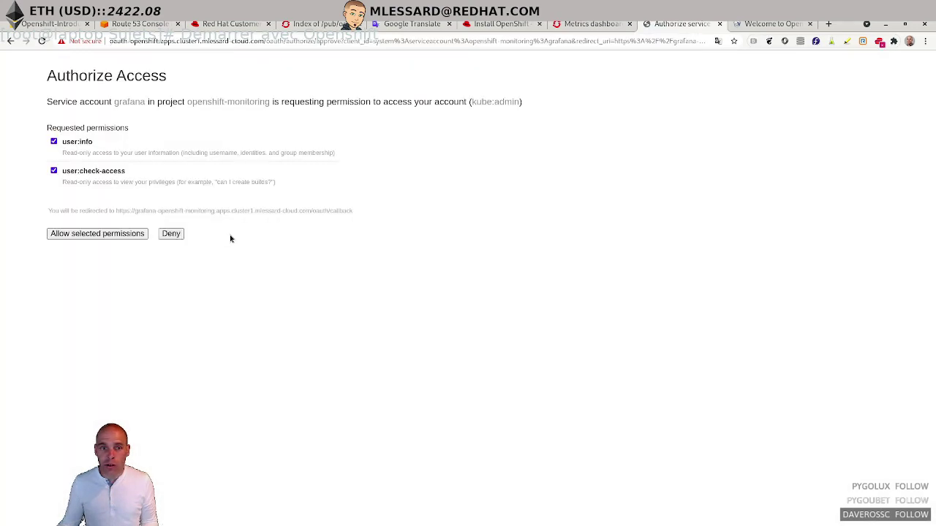
pyautogui.click(109, 237)
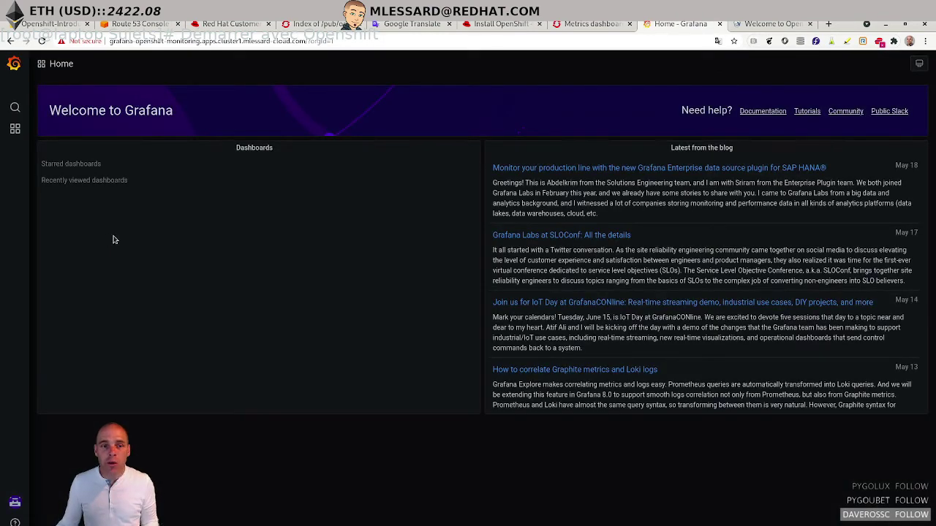
# Examine the Kubernetes / Compute Resources / Cluster dashboard in Grafana, including its network charts, and reopen the list of dashboards
pyautogui.click(64, 65)
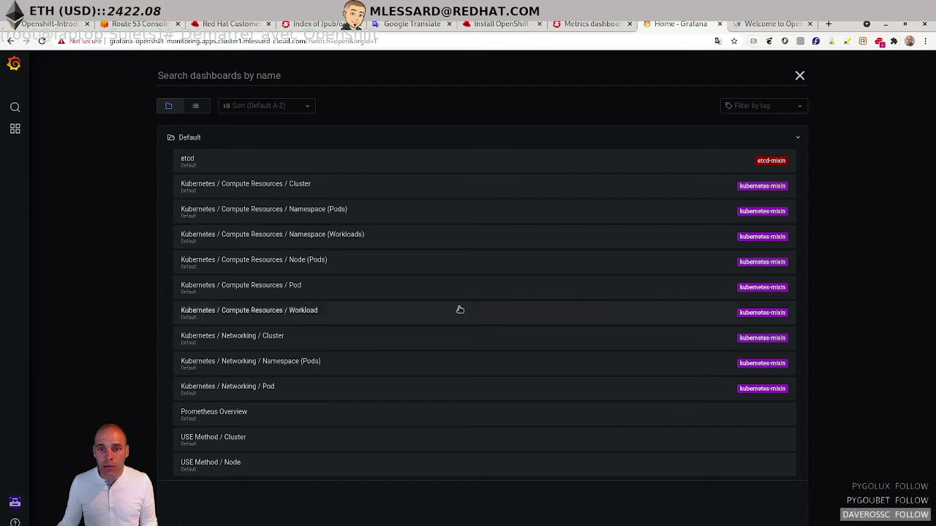
pyautogui.click(279, 196)
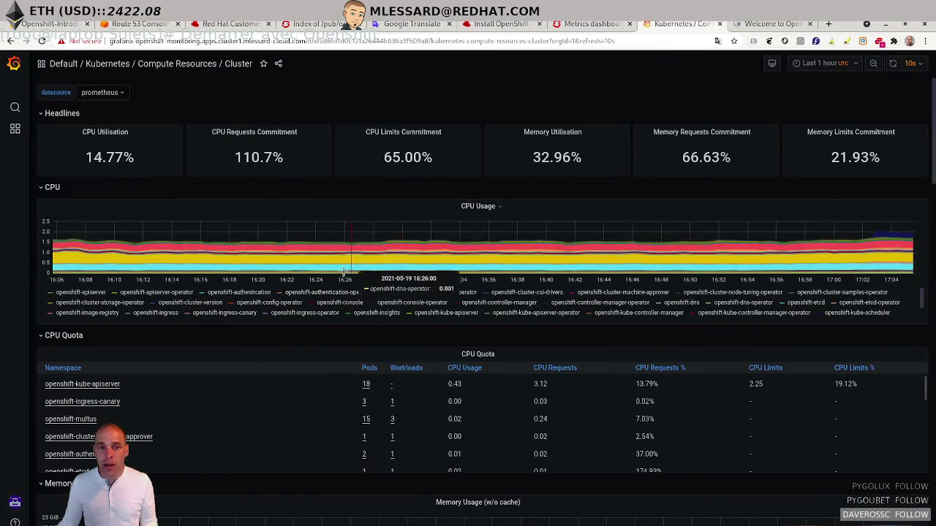
pyautogui.scroll(-1, 341, 272)
pyautogui.scroll(-10, 341, 273)
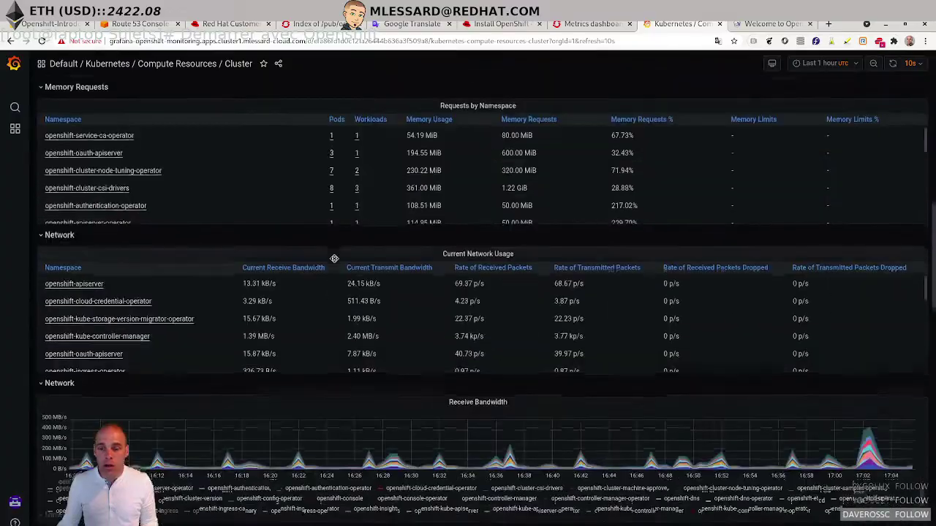
pyautogui.scroll(-10, 334, 258)
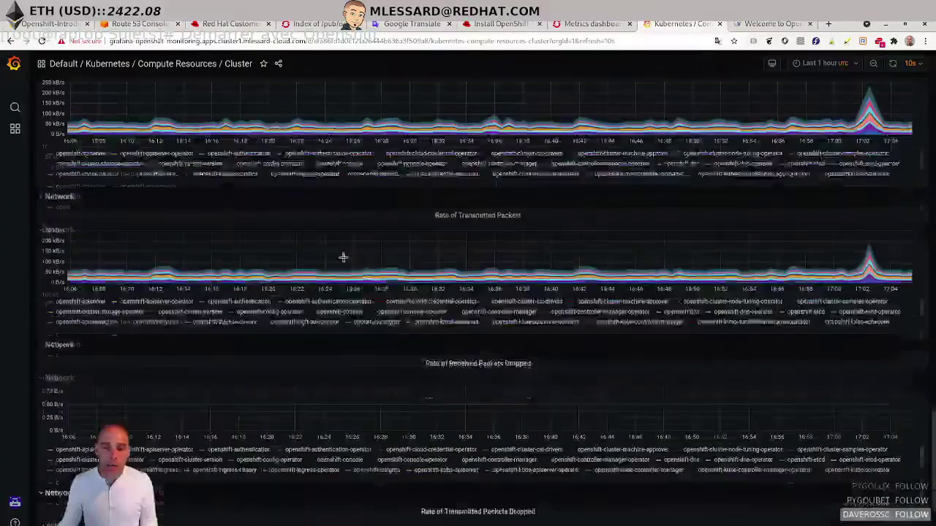
pyautogui.scroll(5, 358, 275)
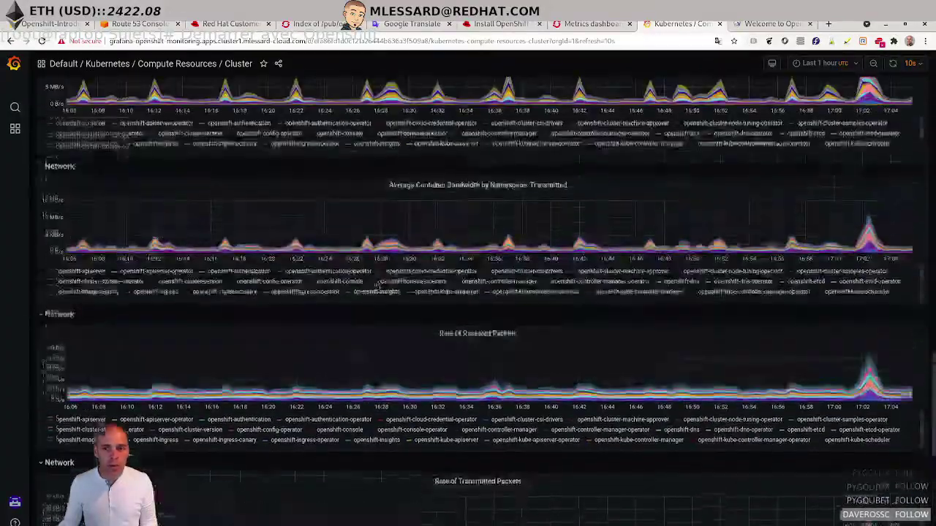
pyautogui.scroll(15, 369, 279)
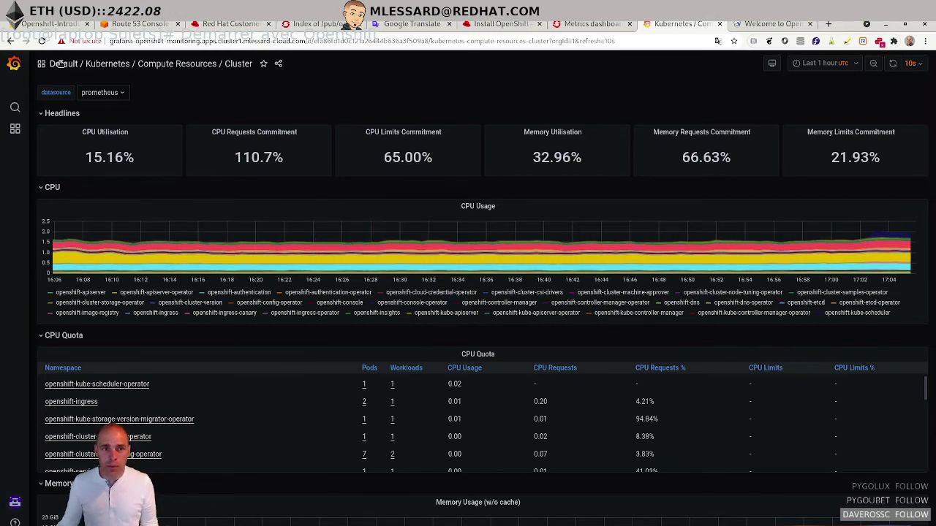
pyautogui.click(64, 63)
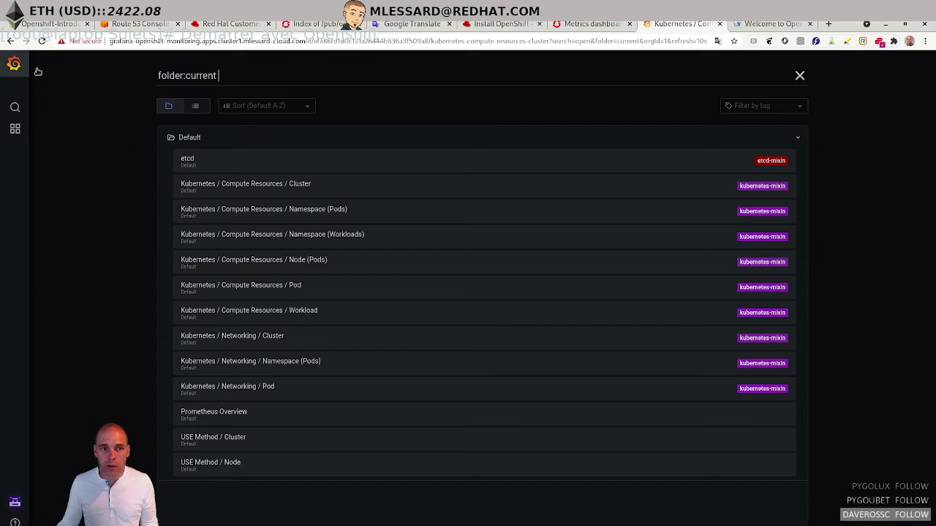
# Go back to the OpenShift console's monitoring dashboard and briefly check the installer output in the terminal
pyautogui.click(596, 24)
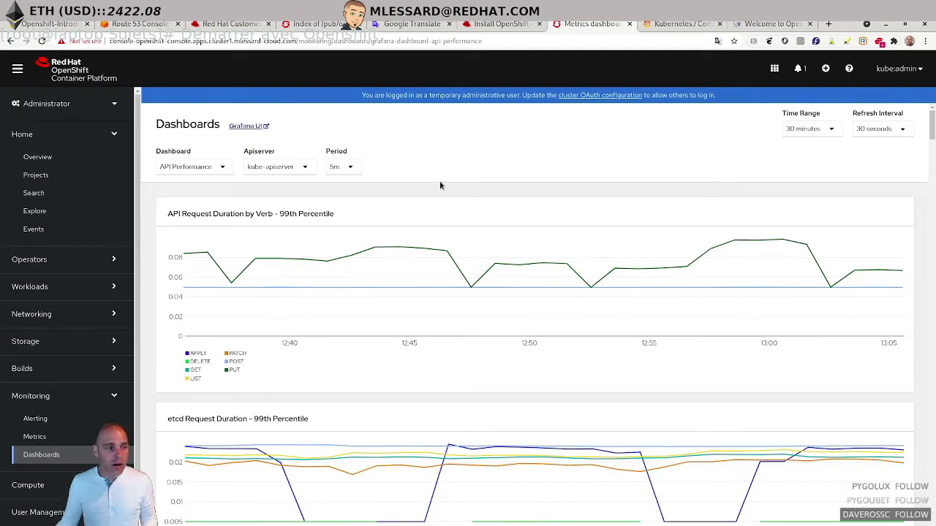
pyautogui.hotkey('alt', 'Tab')
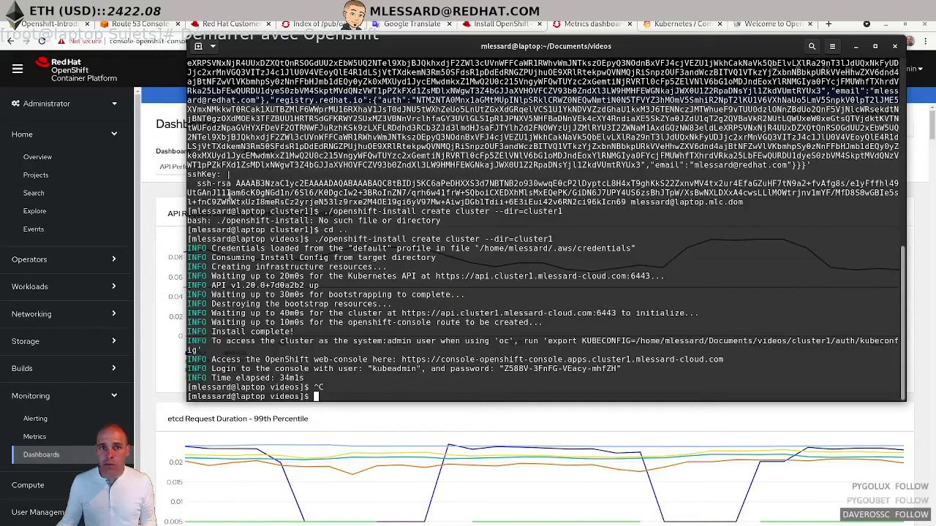
pyautogui.click(168, 71)
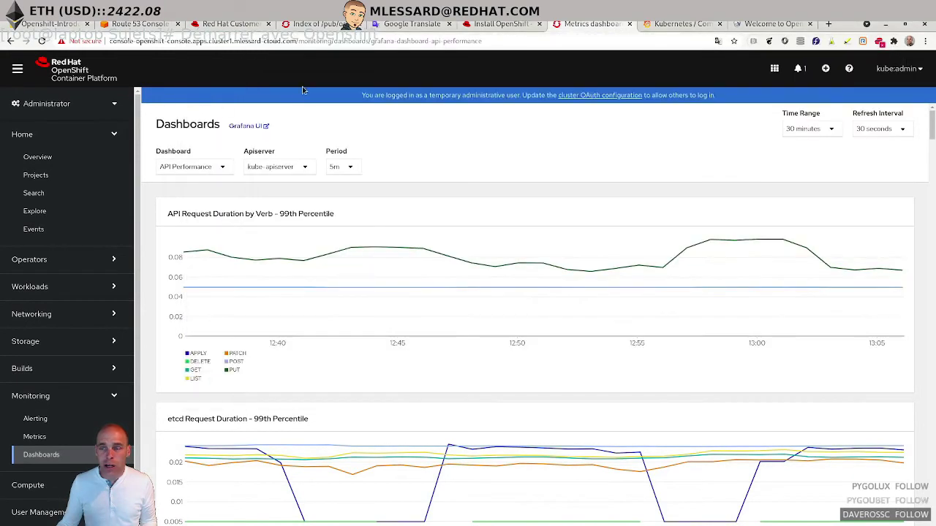